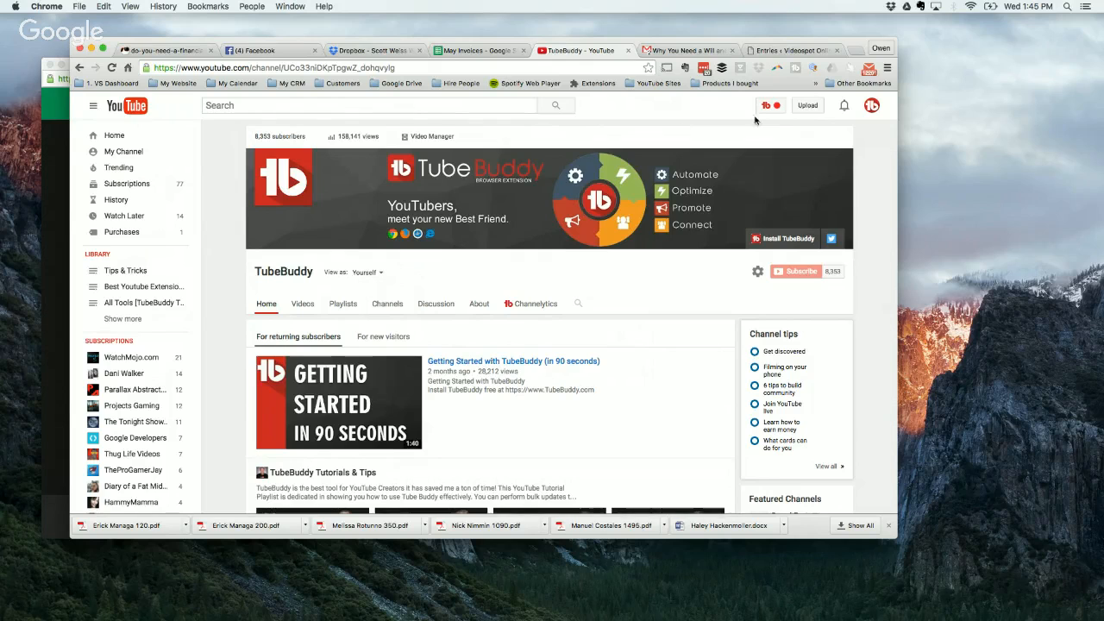
Step: Open TubeBuddy's Thumbnail Generator for the channel's video "How to use Tag Research for more Video Views - TubeBuddy HACKS with Videospot"
click(770, 107)
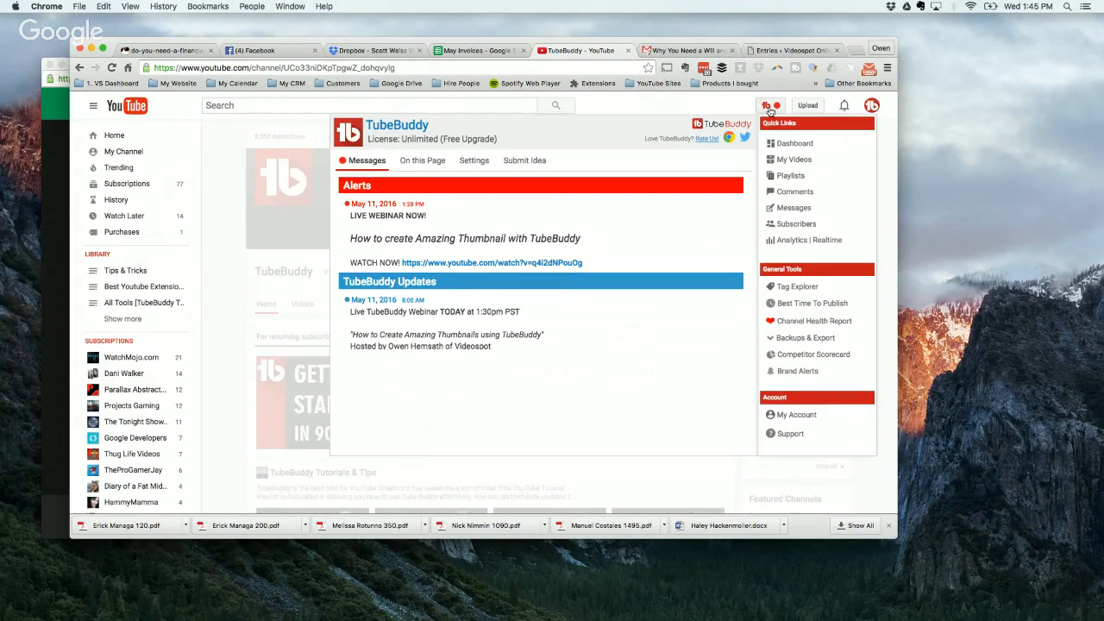
click(794, 161)
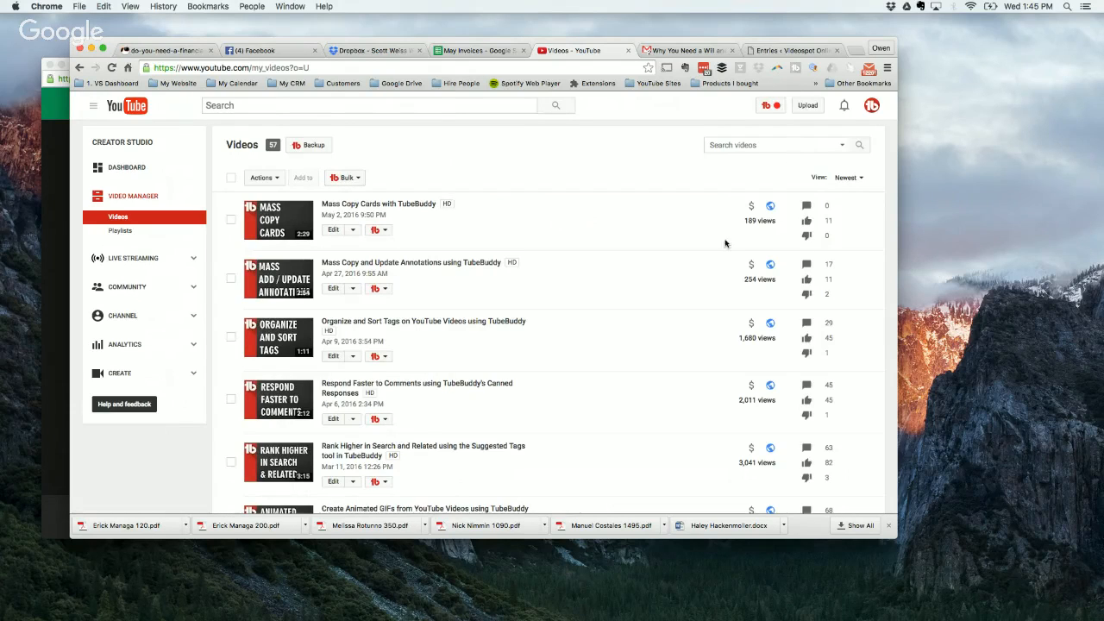
scroll(667, 328, down, 10)
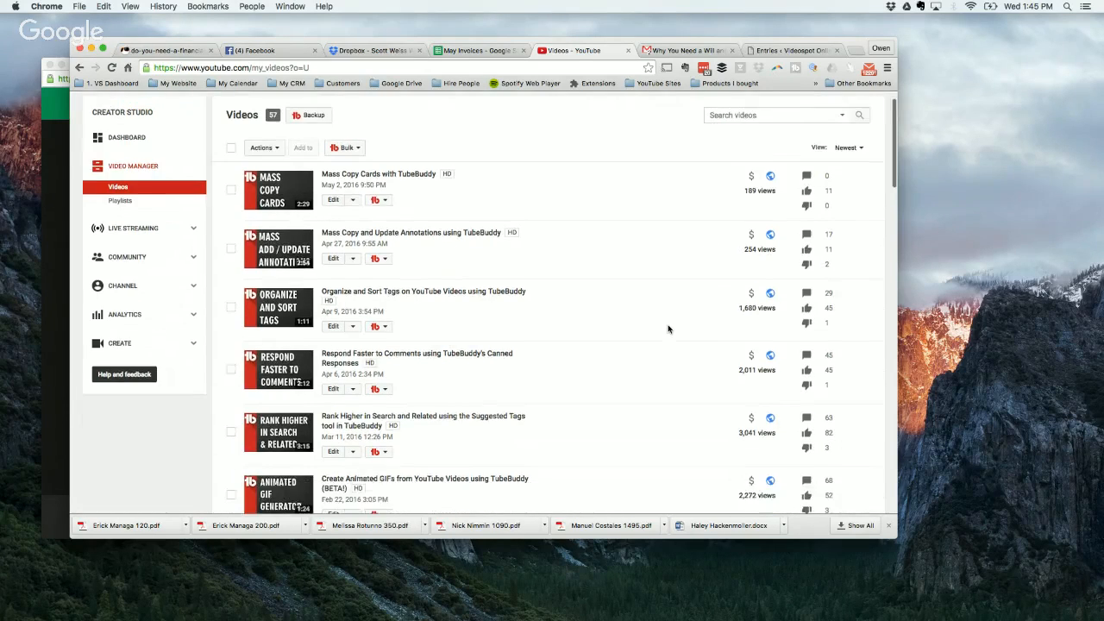
scroll(667, 328, down, 3)
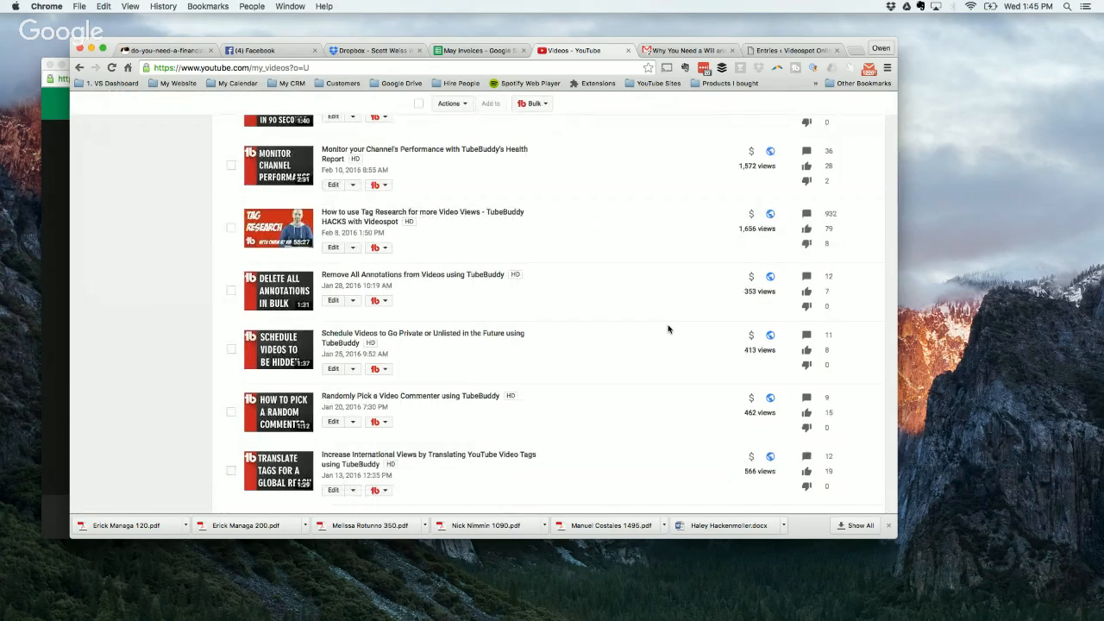
click(385, 249)
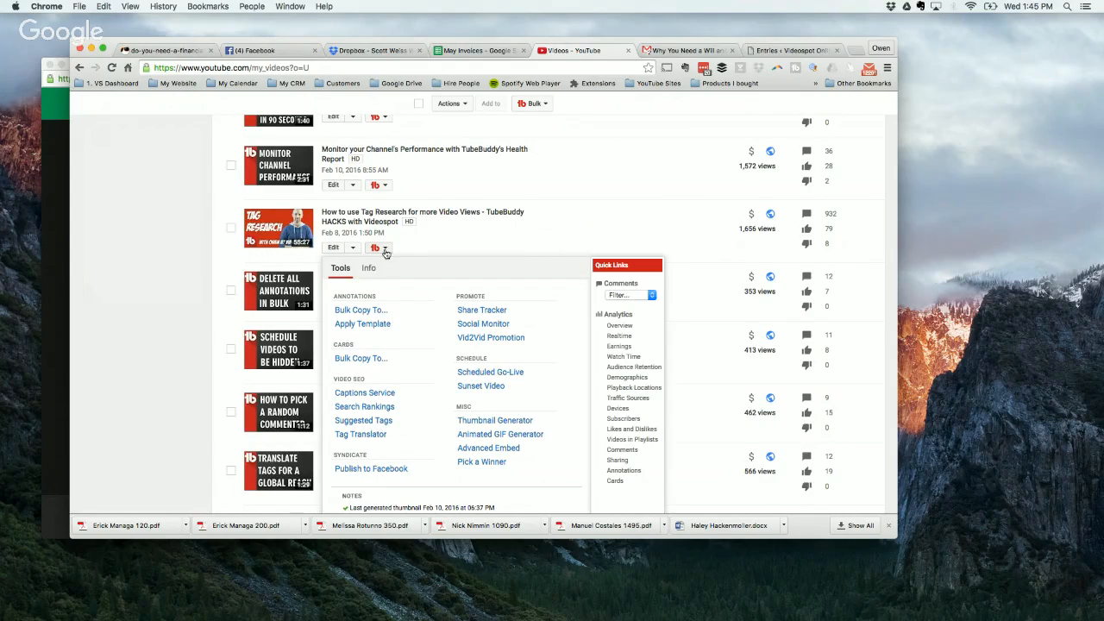
click(481, 422)
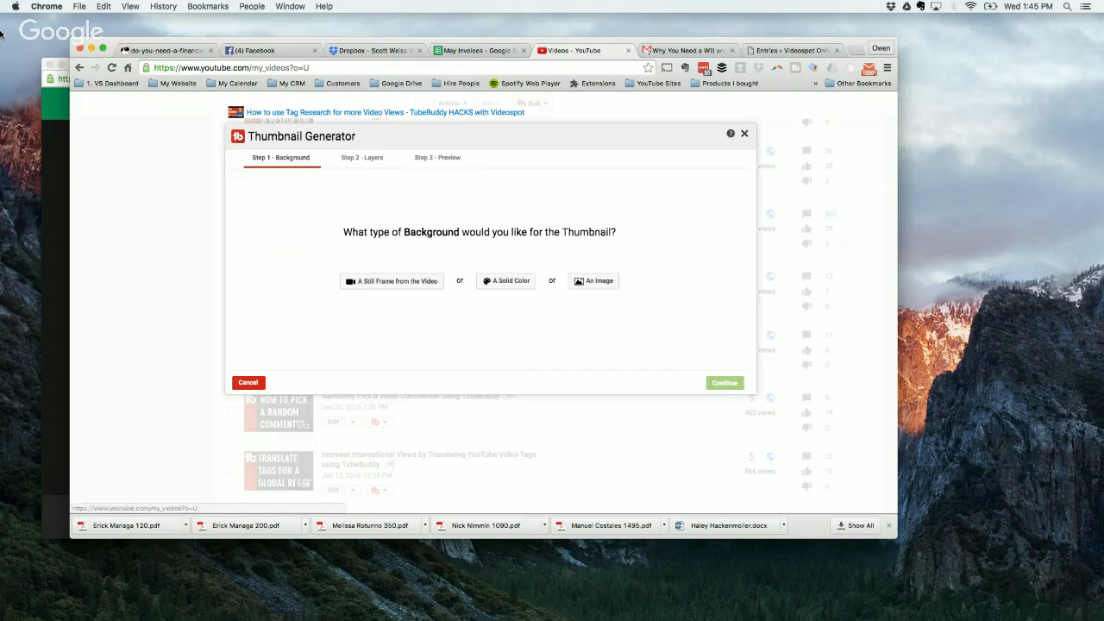
Step: Move the second browser window out from behind the Thumbnail Generator window and off the visible desktop
click(52, 177)
drag(134, 64, 1102, 104)
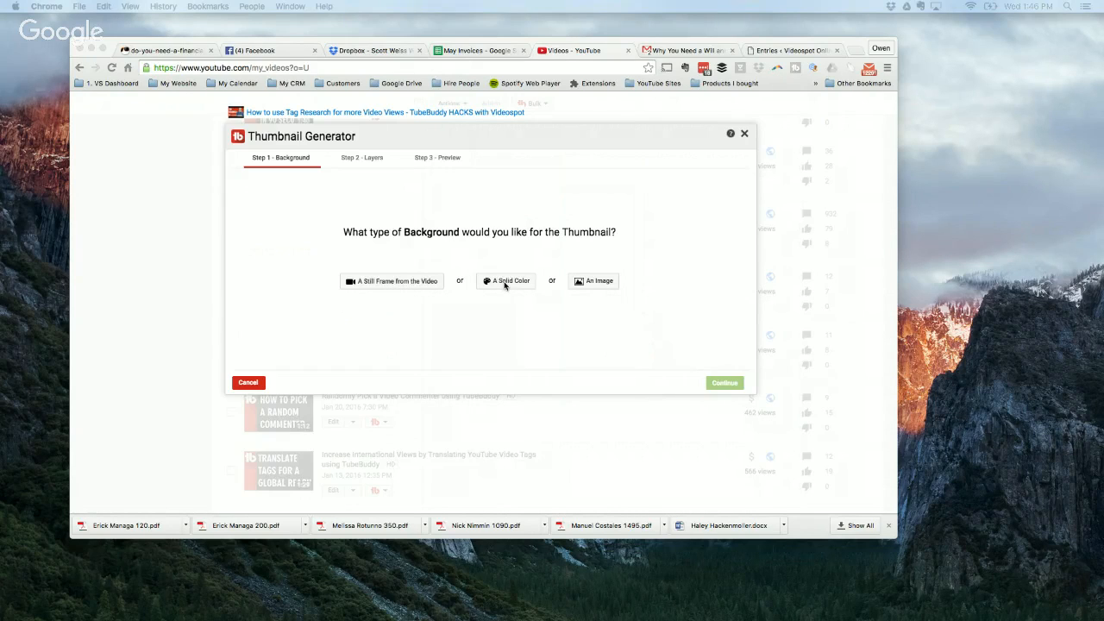
Step: Use a still frame from the video, paused at 27:36, as the thumbnail background and proceed to the layers stage
click(374, 283)
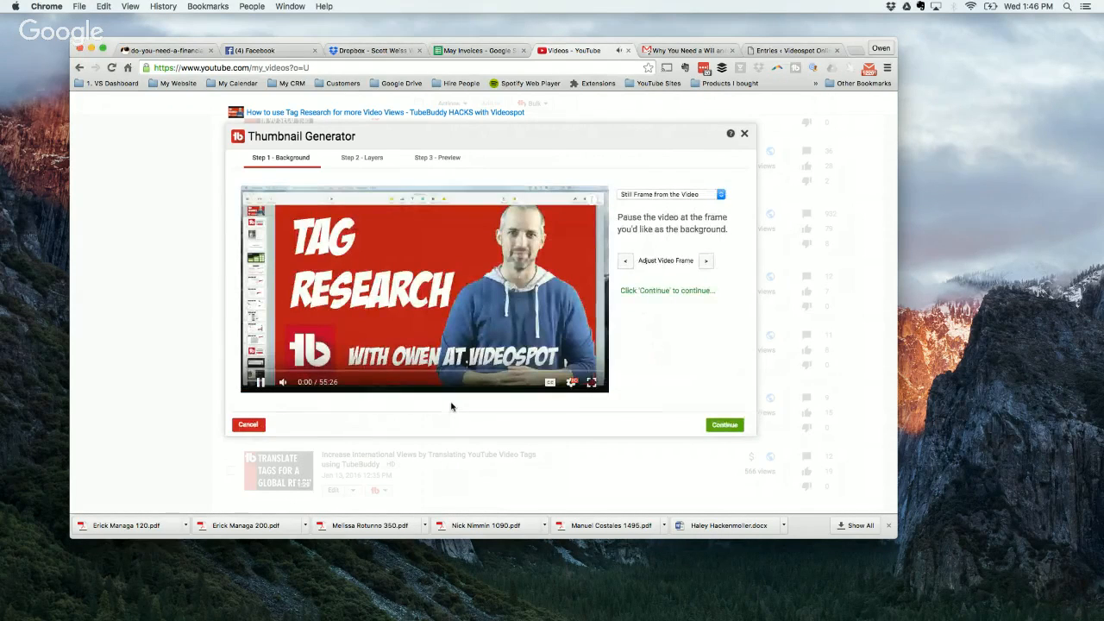
click(291, 372)
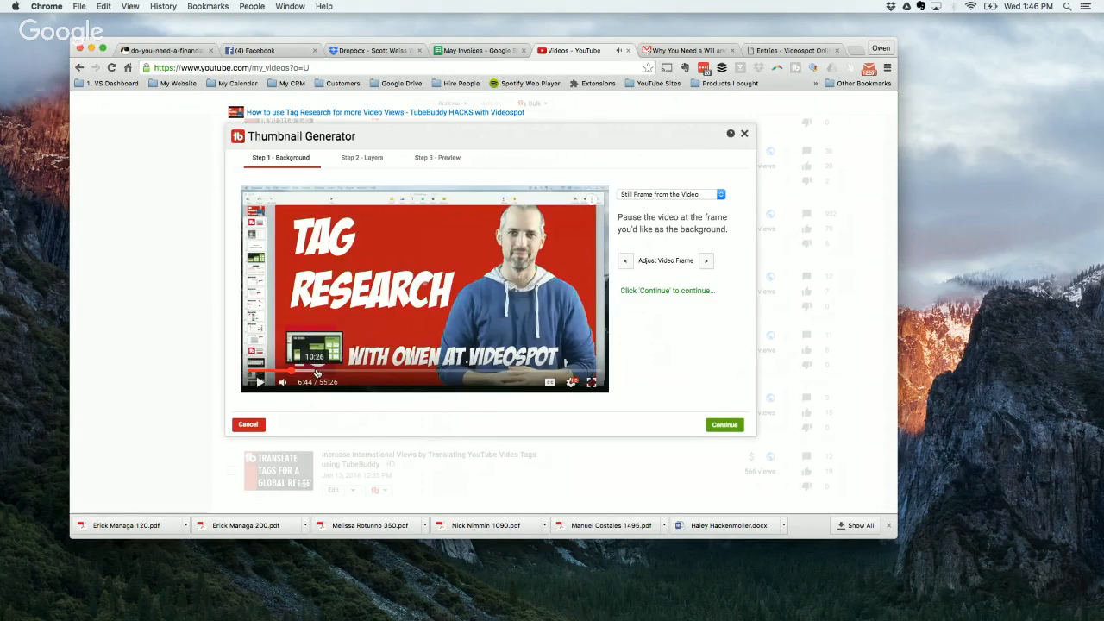
click(342, 372)
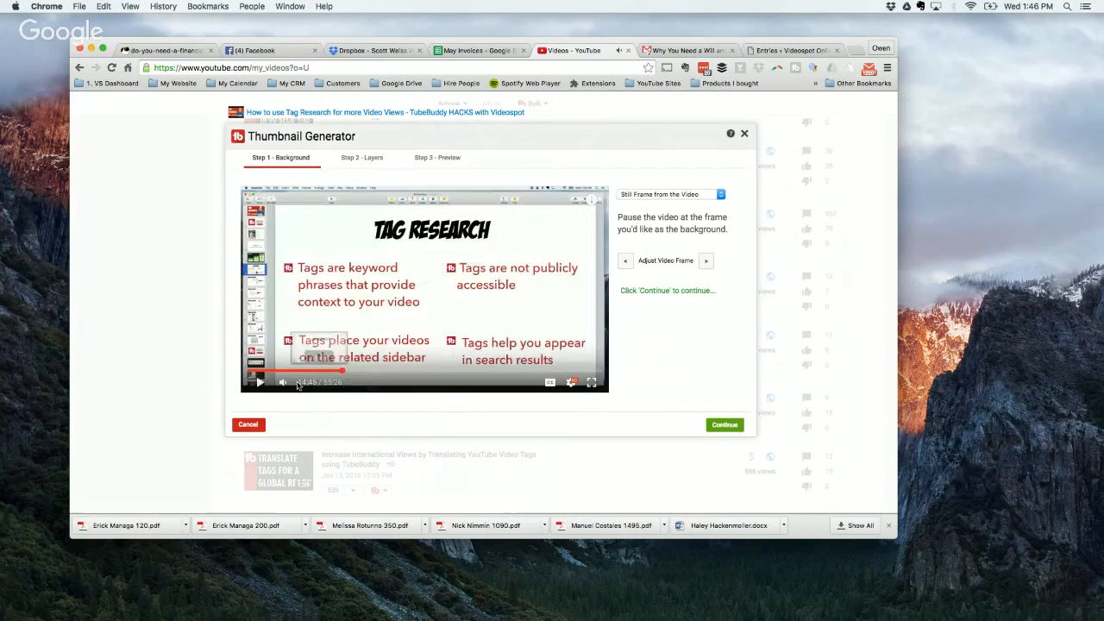
click(366, 373)
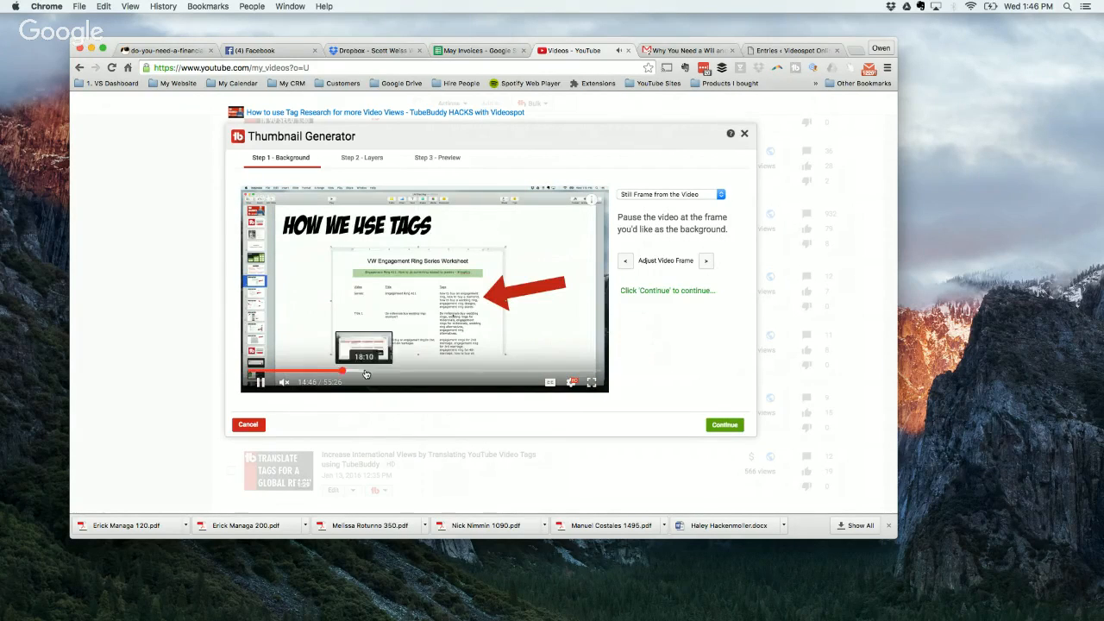
click(396, 373)
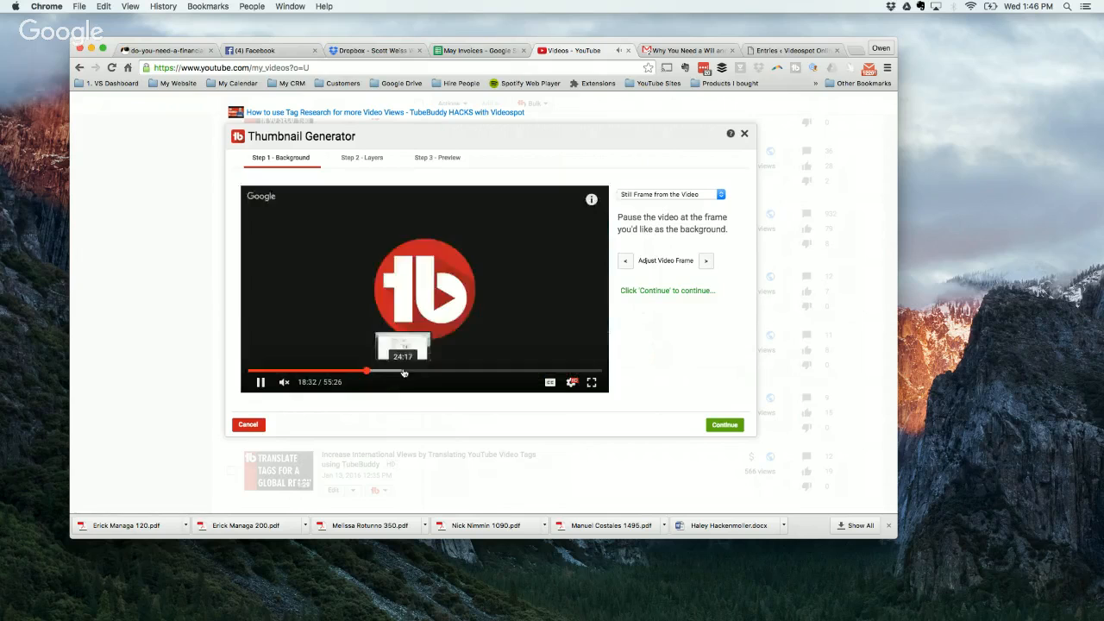
click(424, 372)
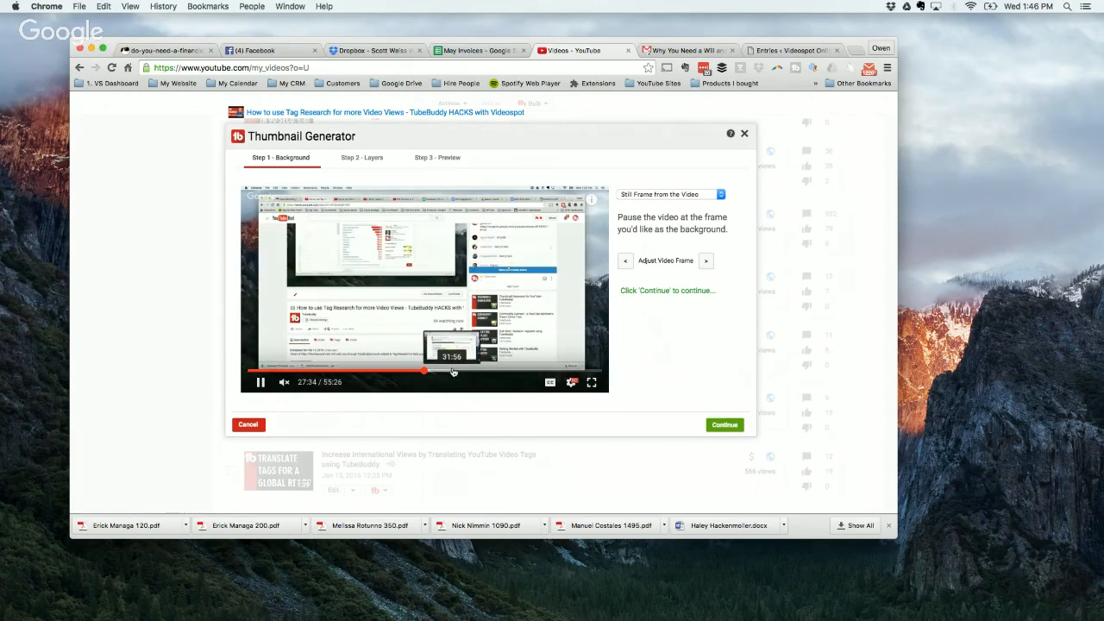
scroll(457, 379, up, 1)
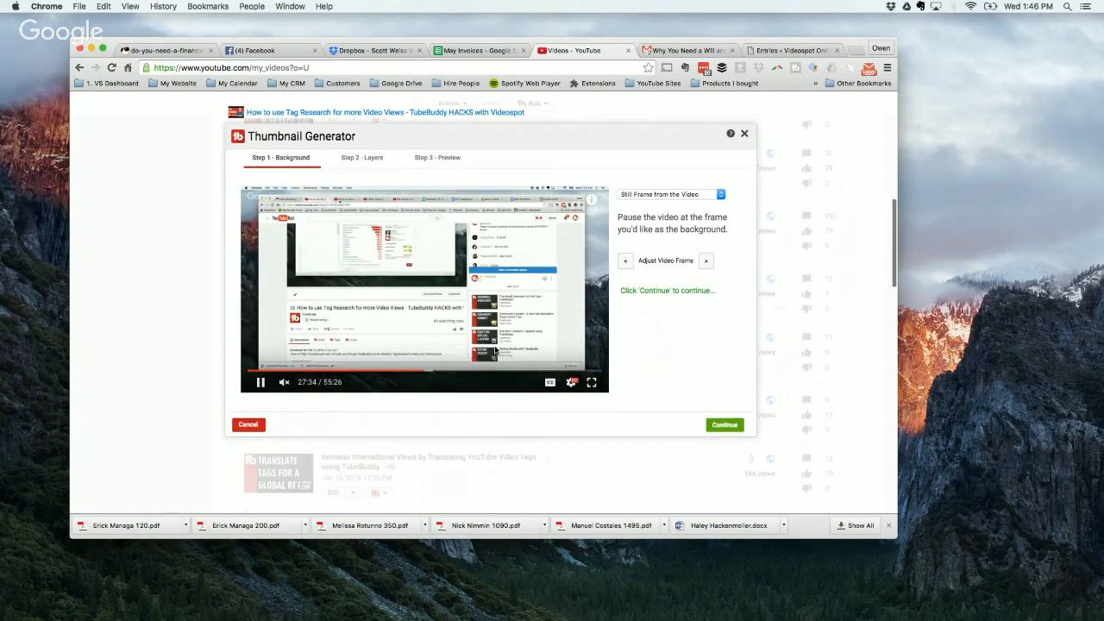
click(261, 382)
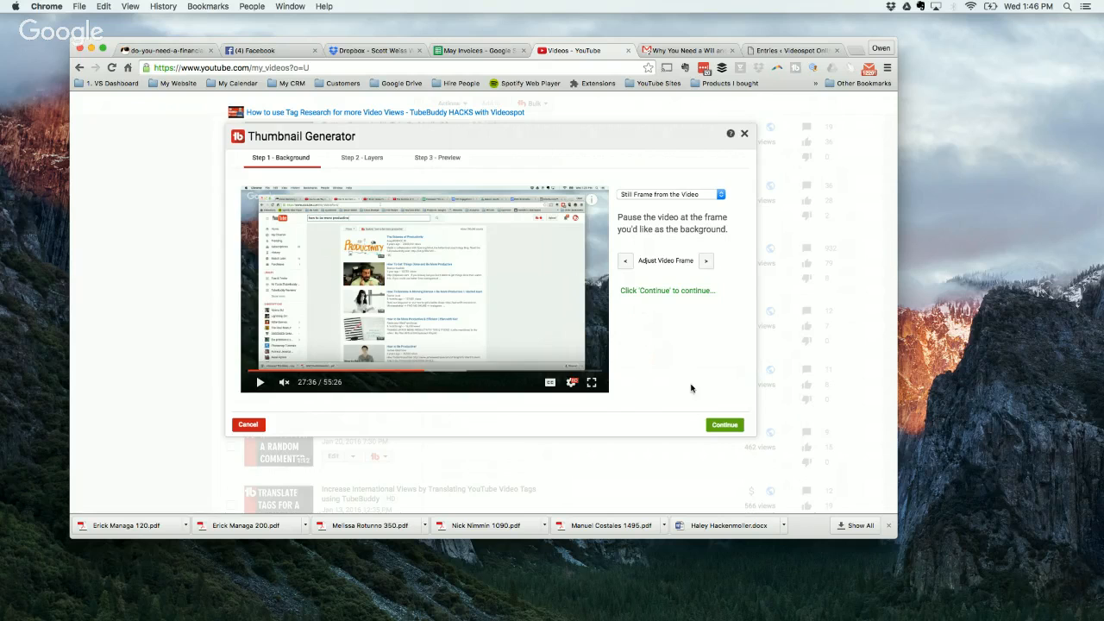
click(725, 425)
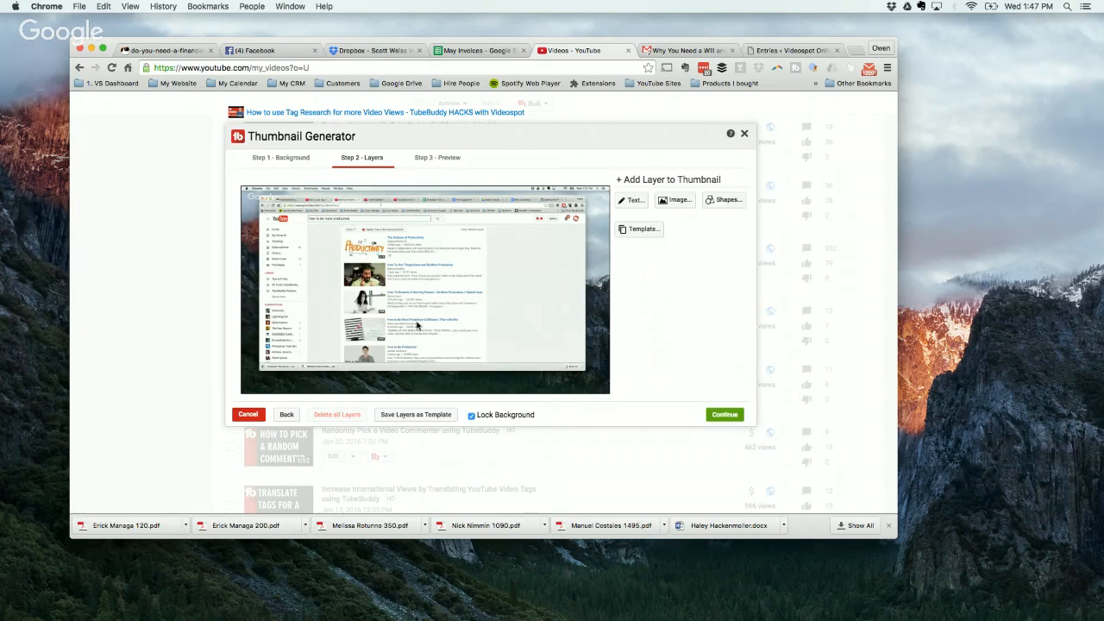
Step: Unlock the background, enlarge the still frame and reposition it so the productivity video results sit on the thumbnail's right side
click(471, 415)
drag(548, 237, 645, 138)
drag(545, 273, 504, 288)
click(567, 228)
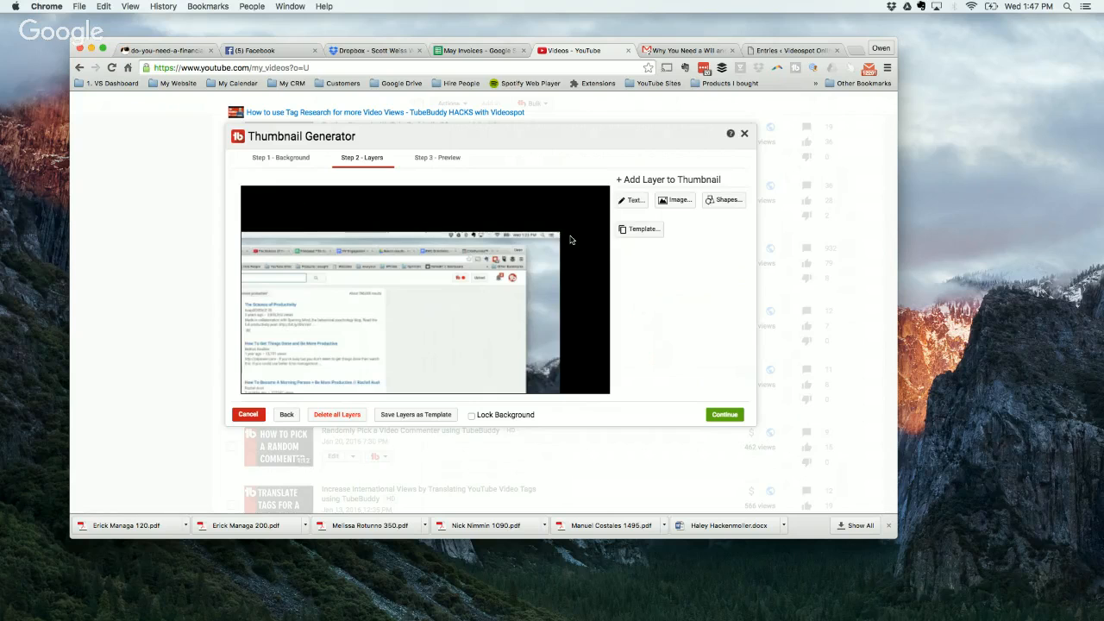
click(548, 256)
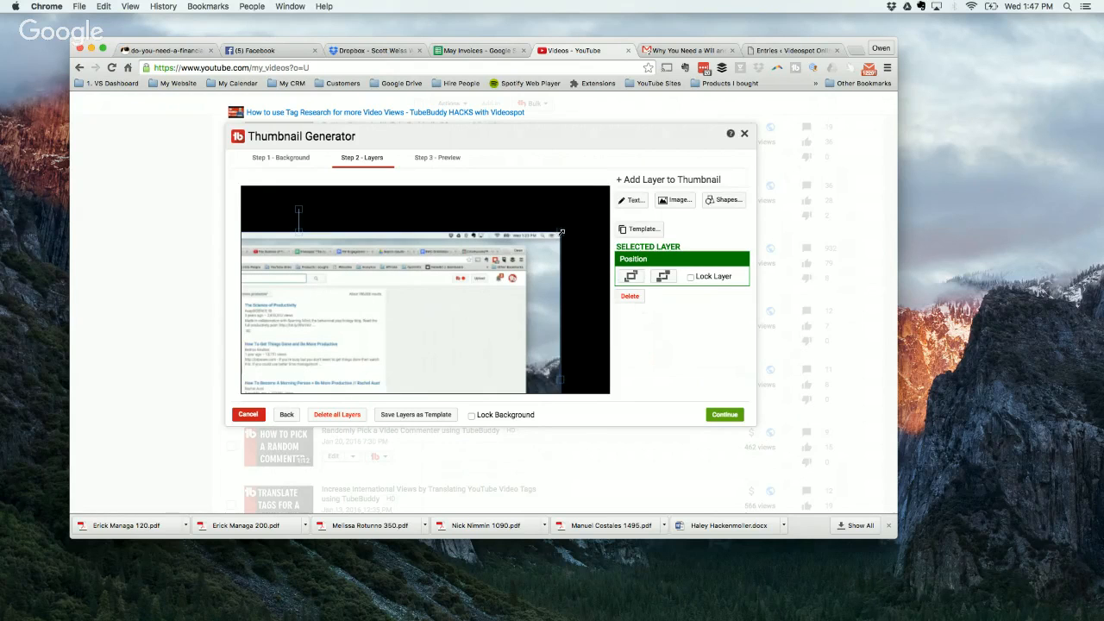
drag(561, 234, 597, 211)
drag(359, 340, 517, 278)
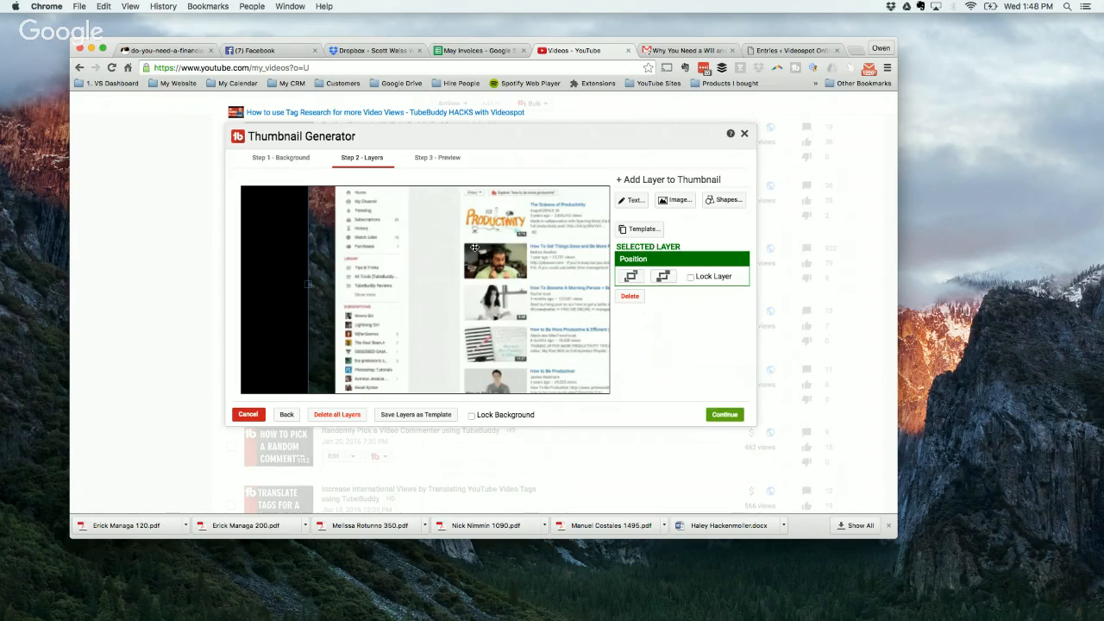
Step: Add a solid red square and stretch it over the thumbnail's left part, up to the video results
click(724, 201)
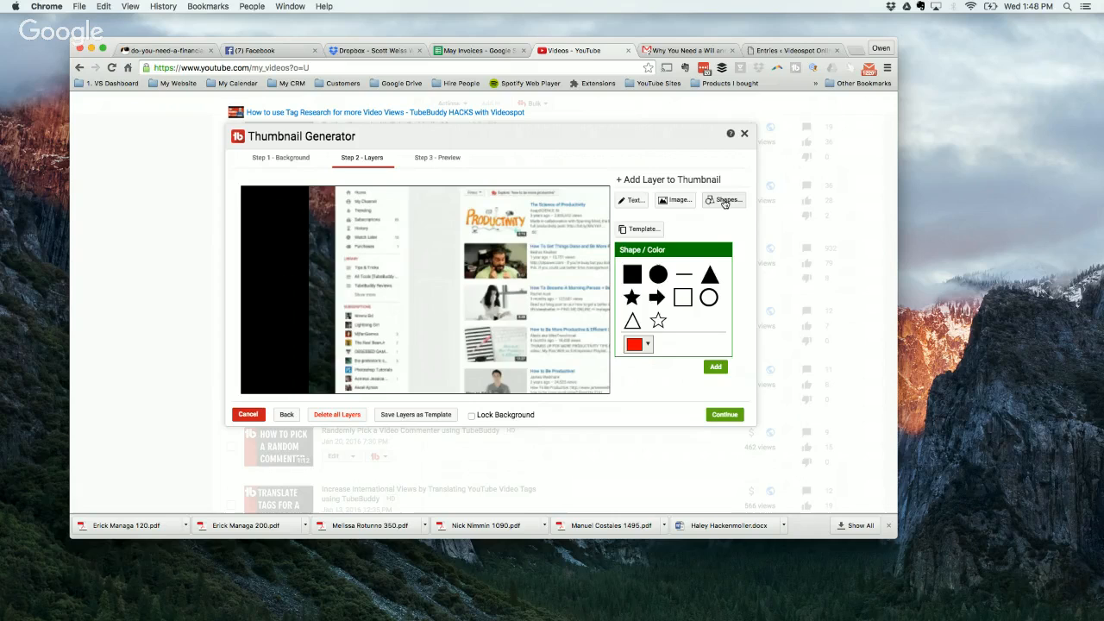
click(634, 279)
click(715, 367)
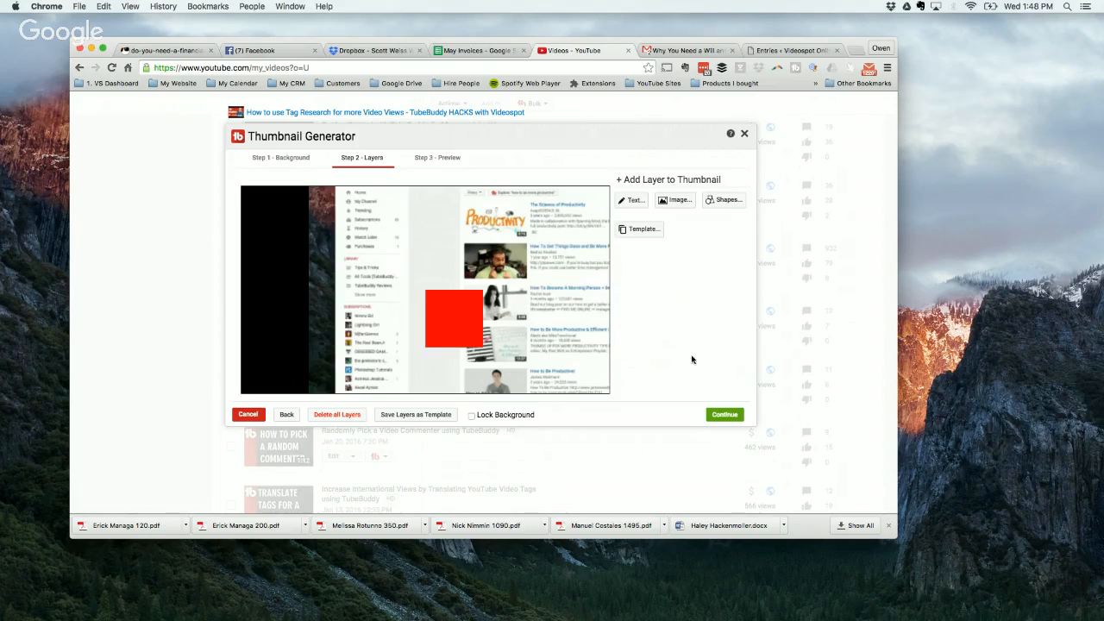
drag(468, 313, 490, 382)
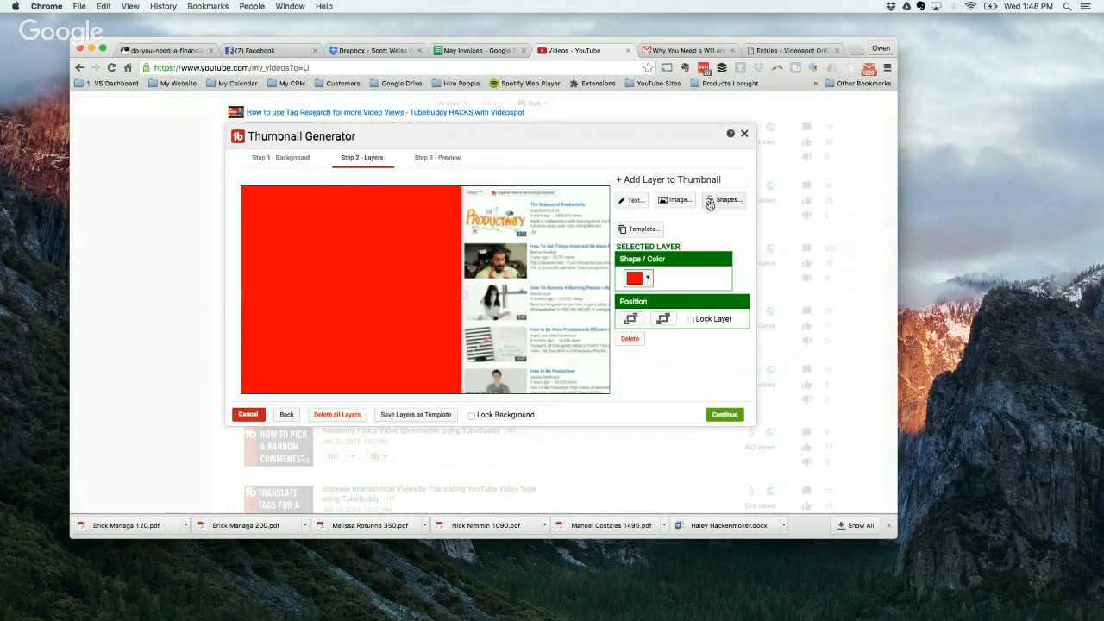
click(708, 203)
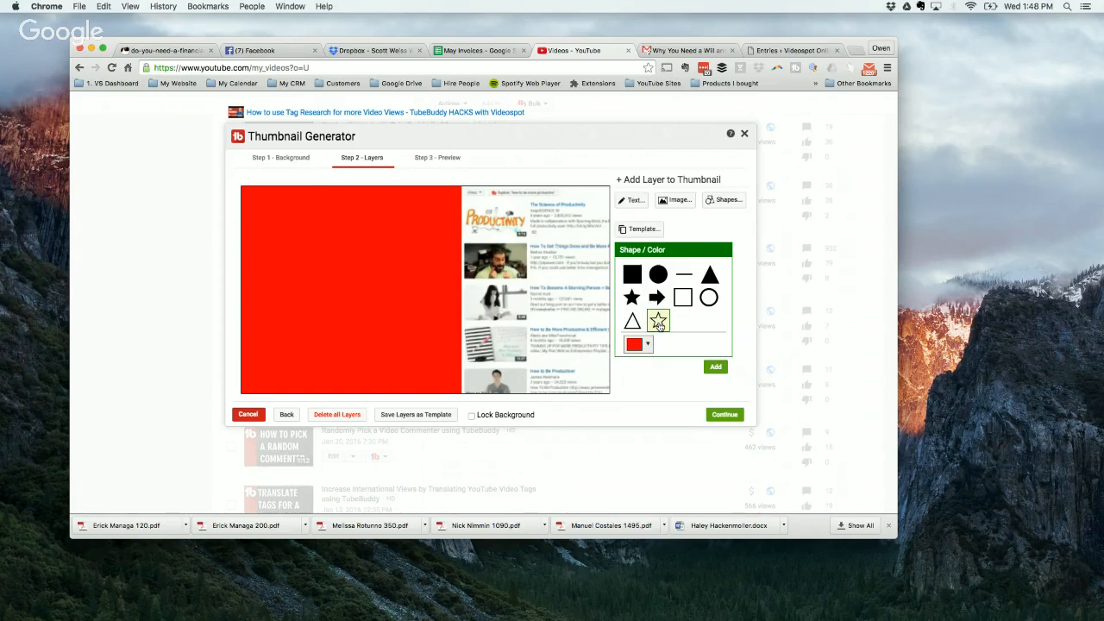
click(472, 330)
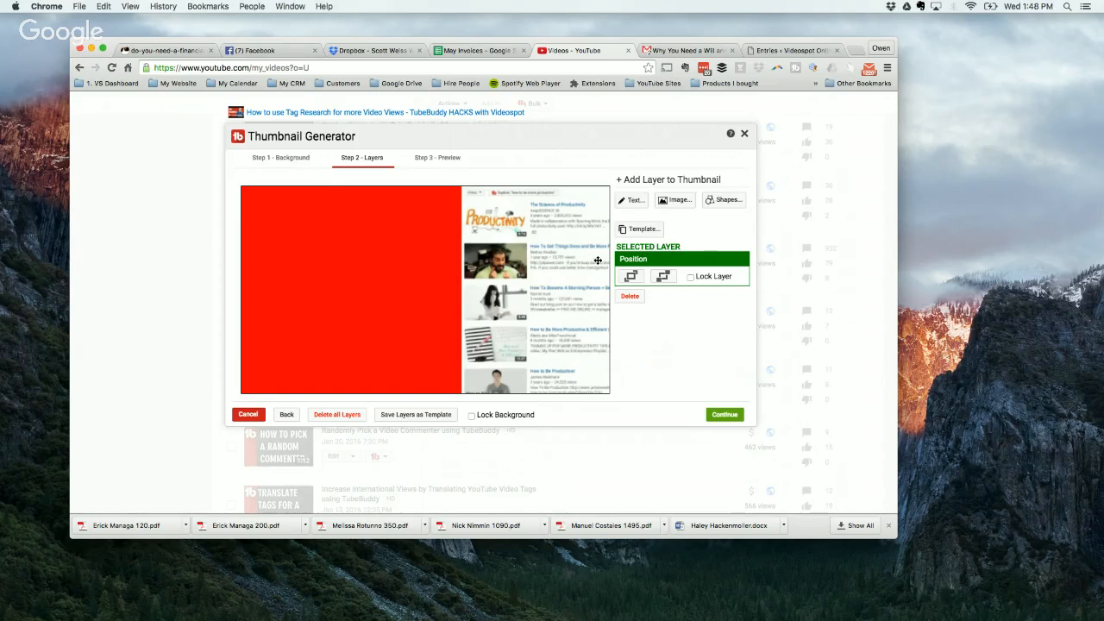
click(722, 200)
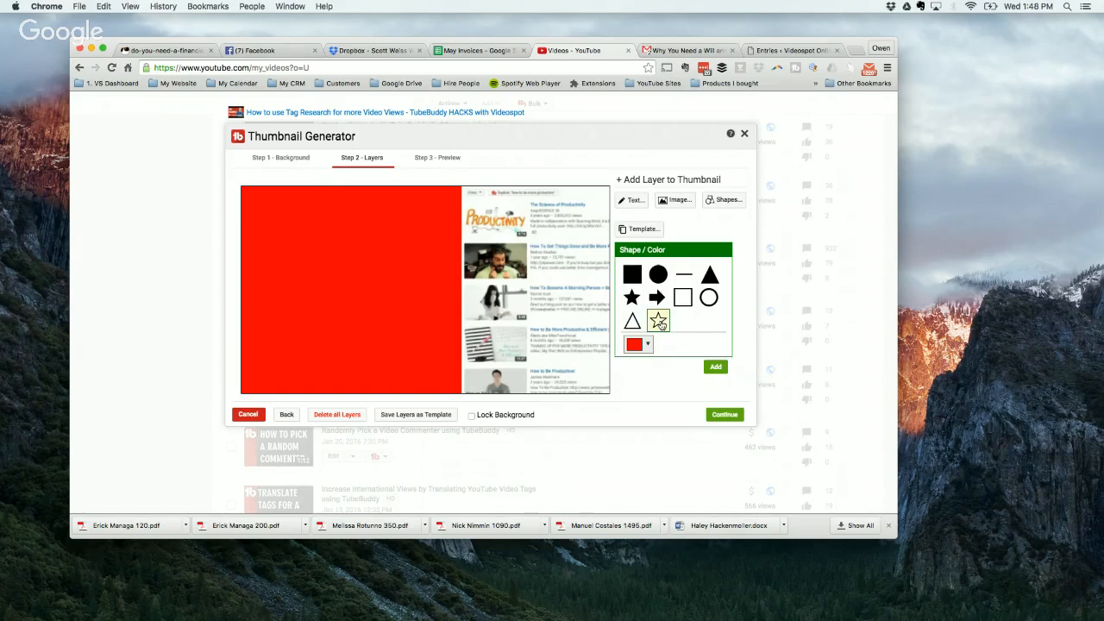
click(658, 323)
click(646, 345)
click(724, 375)
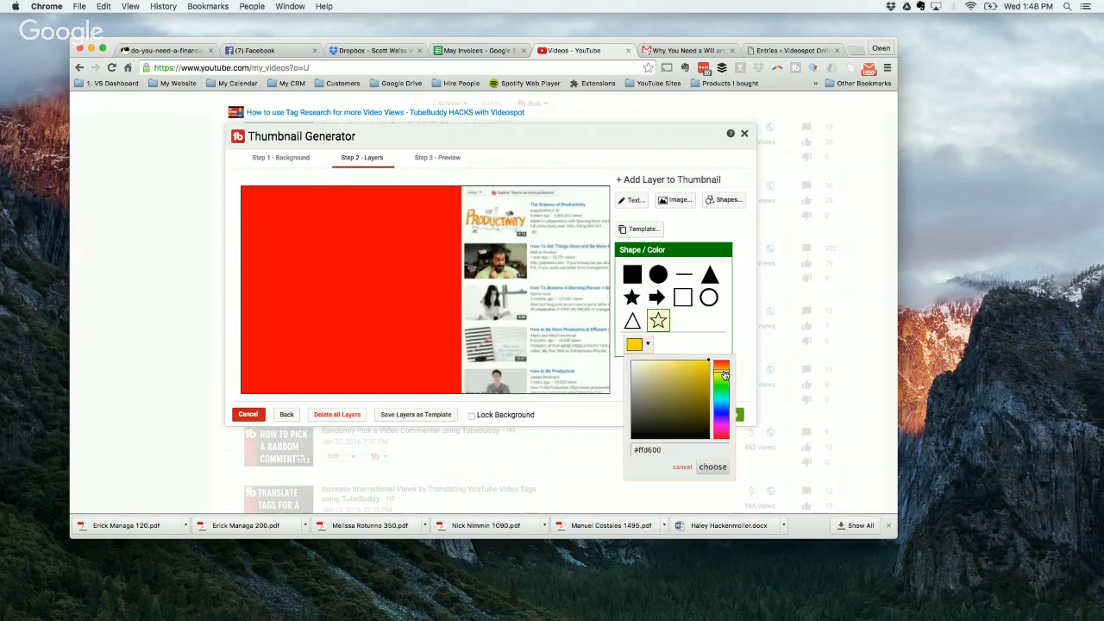
click(701, 336)
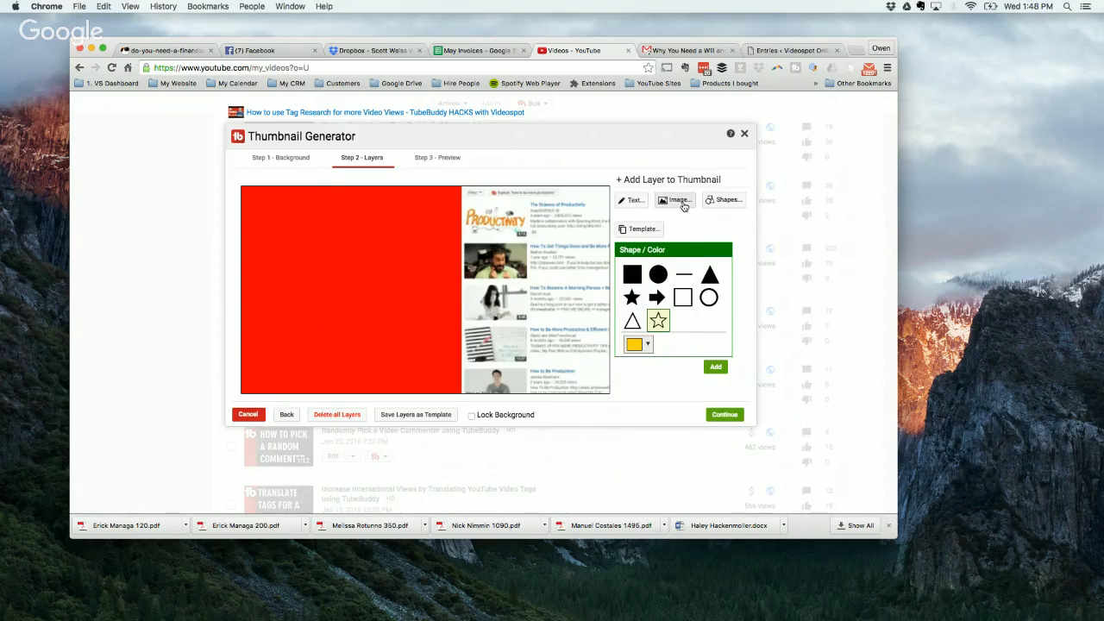
Step: Add the stock gold star image, tilt it slightly and enlarge it across the lower part of the red panel's right edge
click(680, 202)
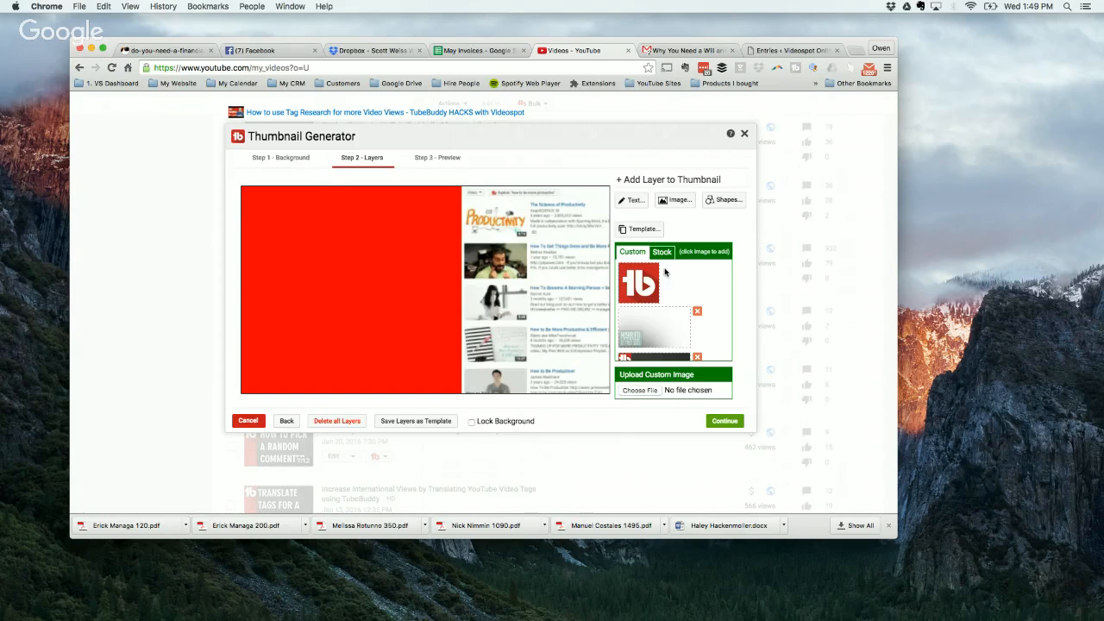
scroll(649, 283, down, 2)
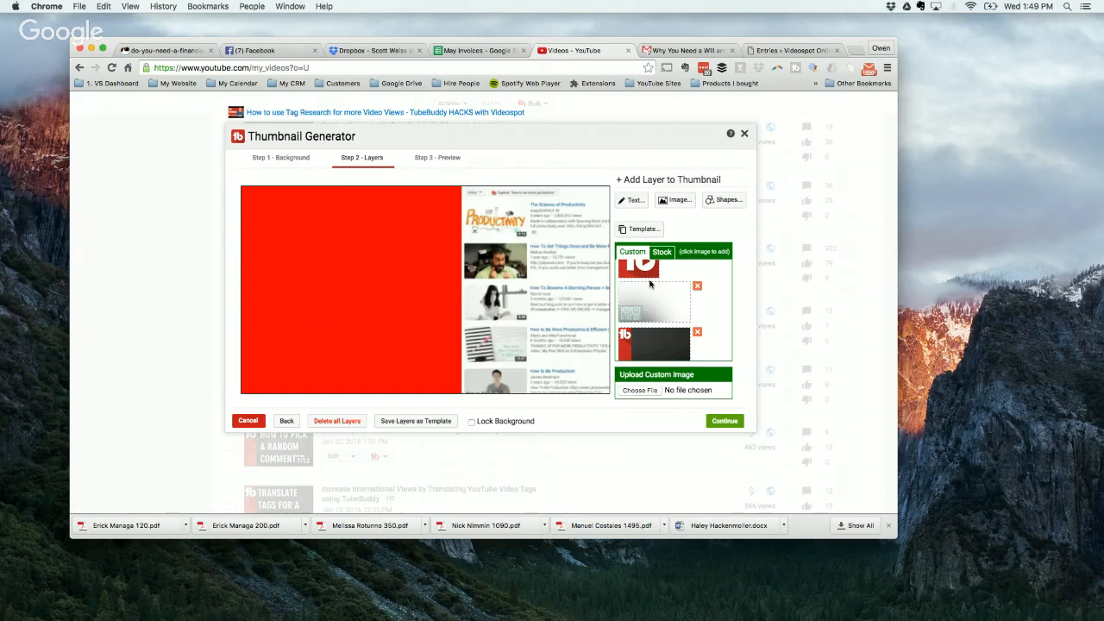
scroll(649, 283, down, 5)
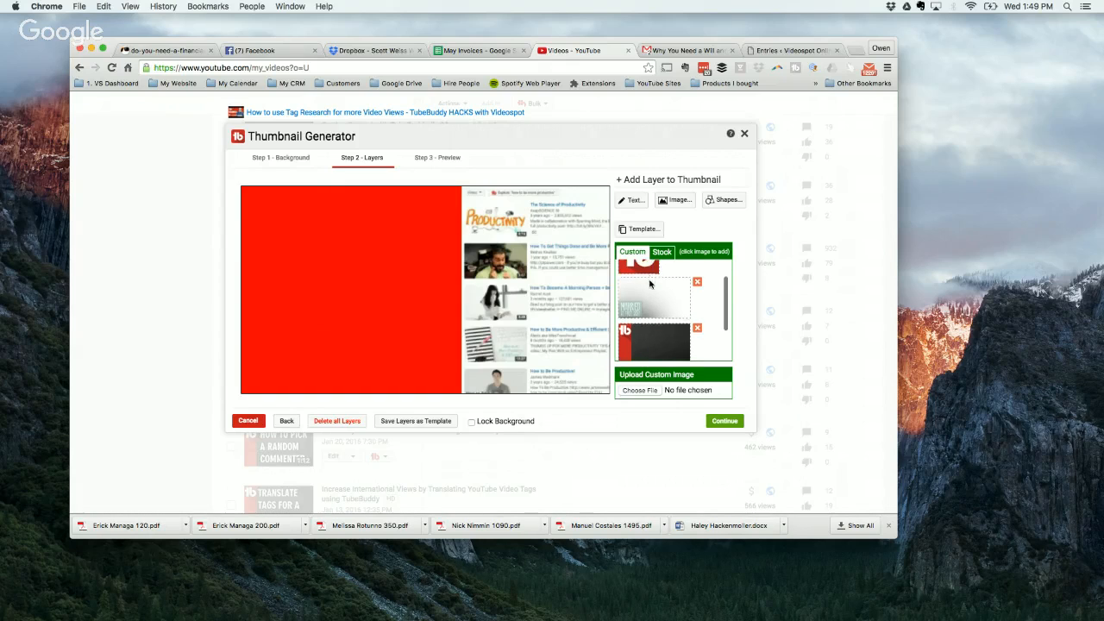
scroll(650, 284, up, 2)
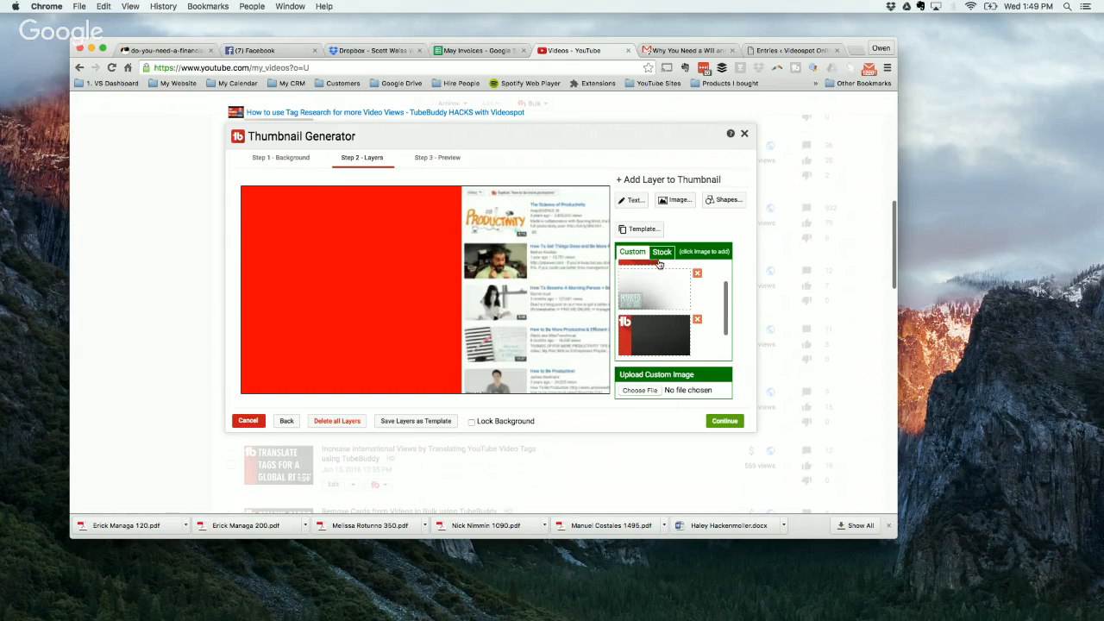
click(661, 253)
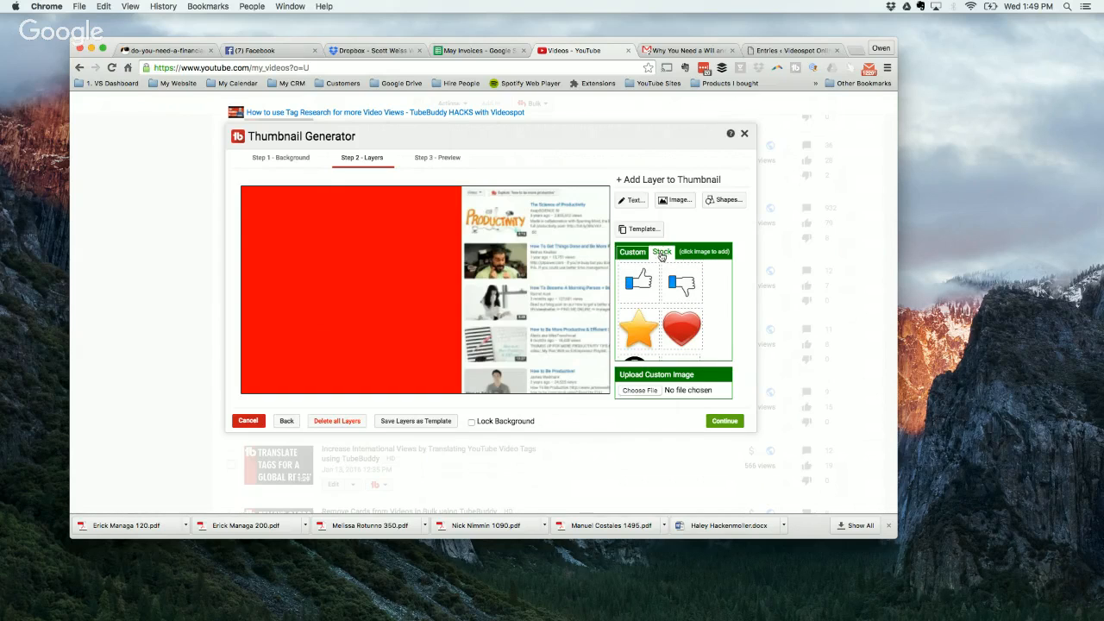
click(643, 324)
click(278, 226)
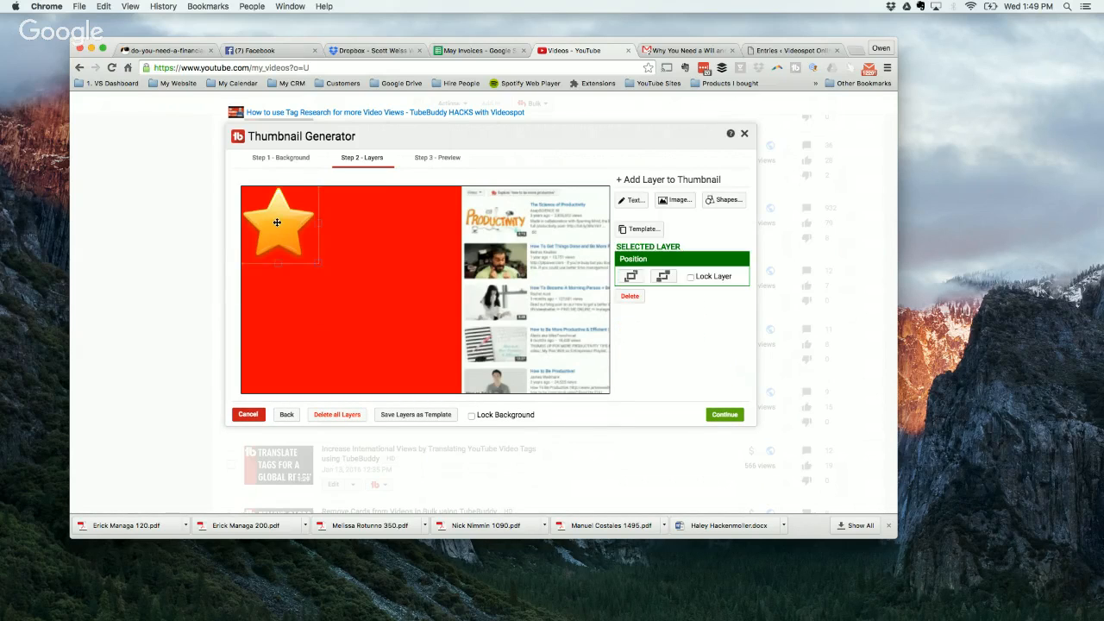
drag(275, 223, 465, 381)
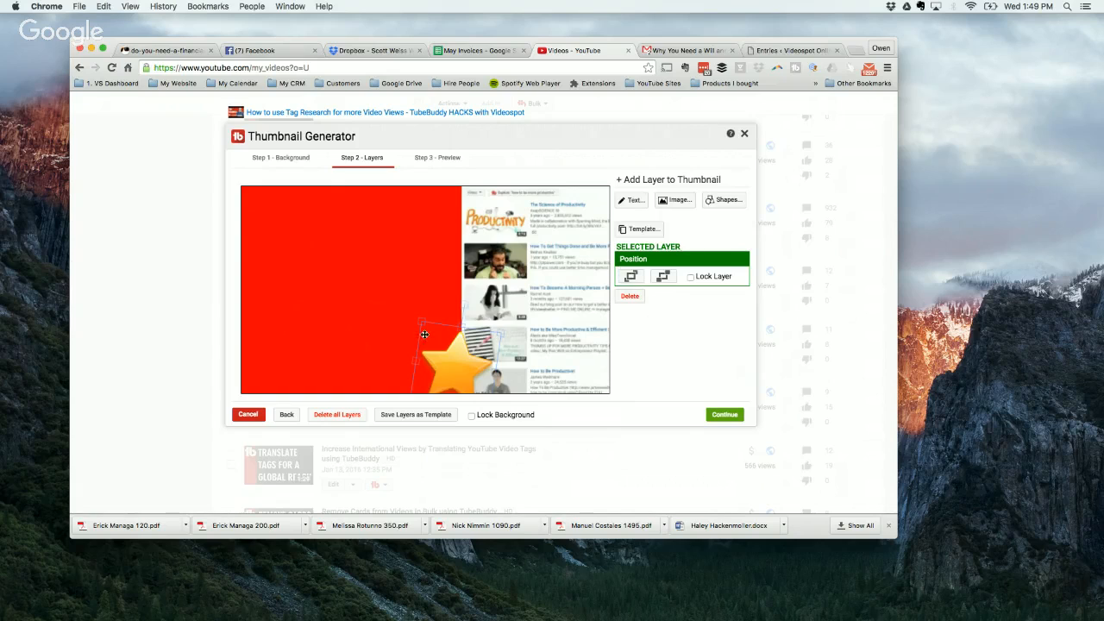
drag(418, 326, 264, 204)
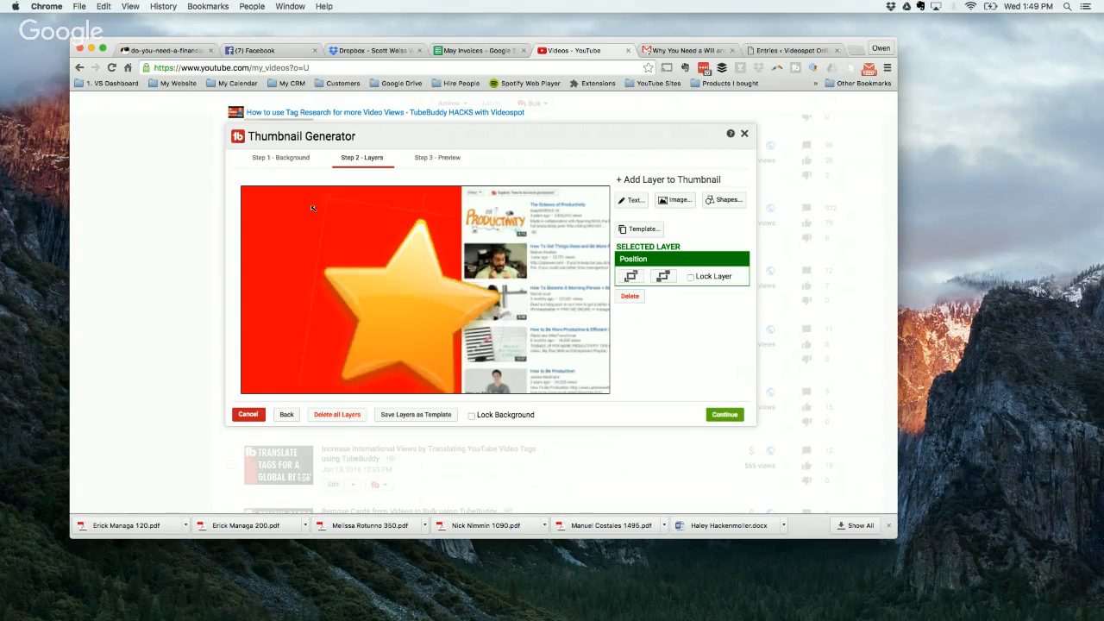
Step: Enlarge the gold star and move it over the red panel so it runs off the thumbnail's left edge
drag(415, 288, 436, 335)
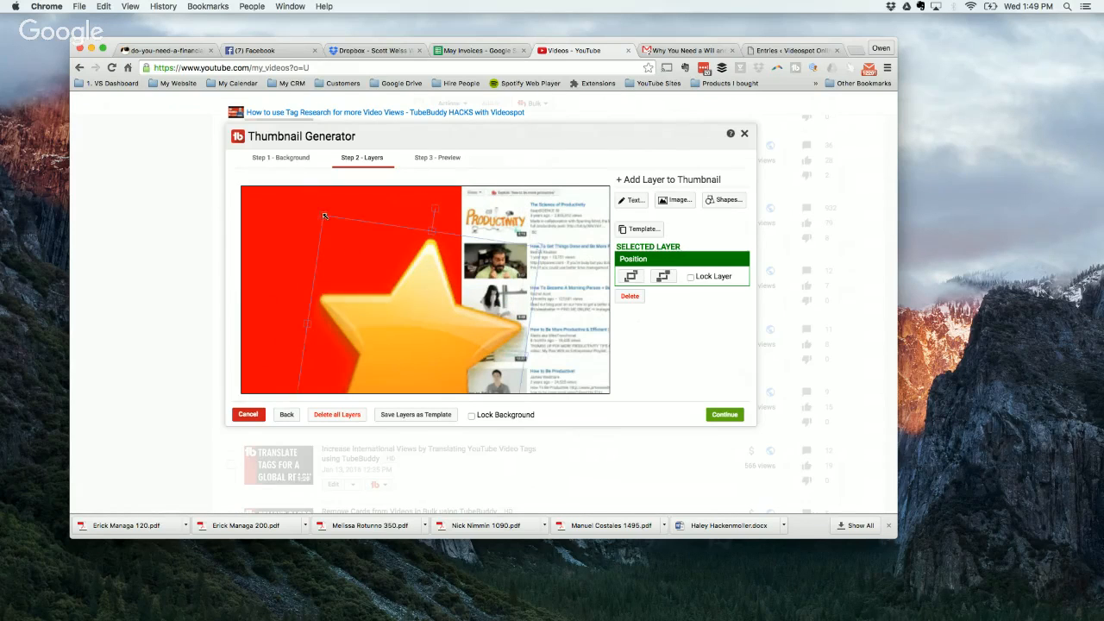
drag(318, 216, 289, 229)
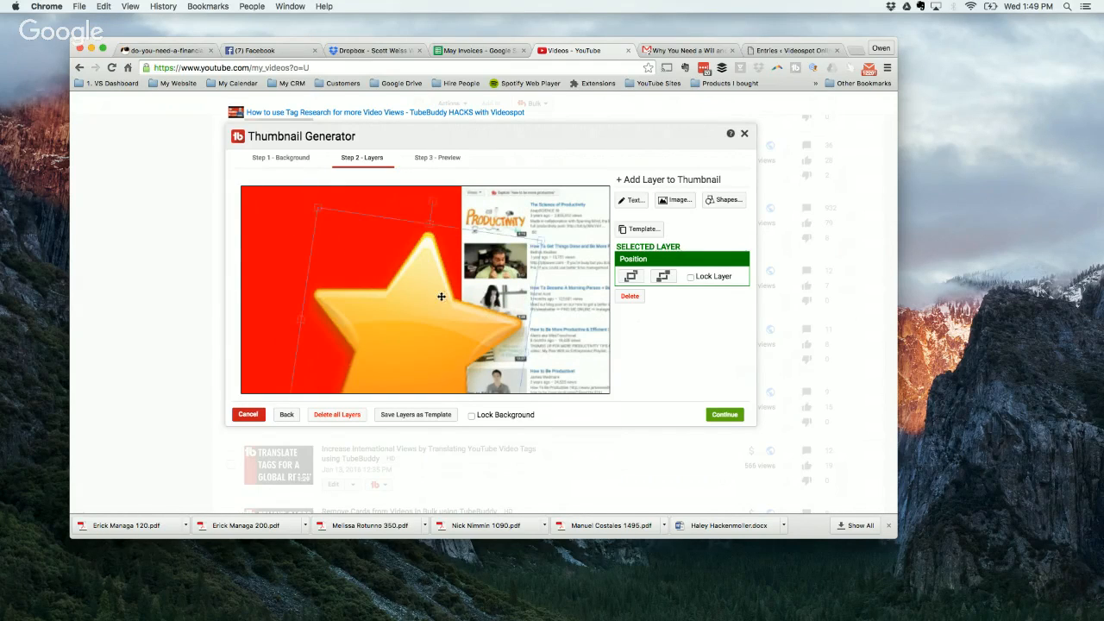
drag(441, 296, 512, 341)
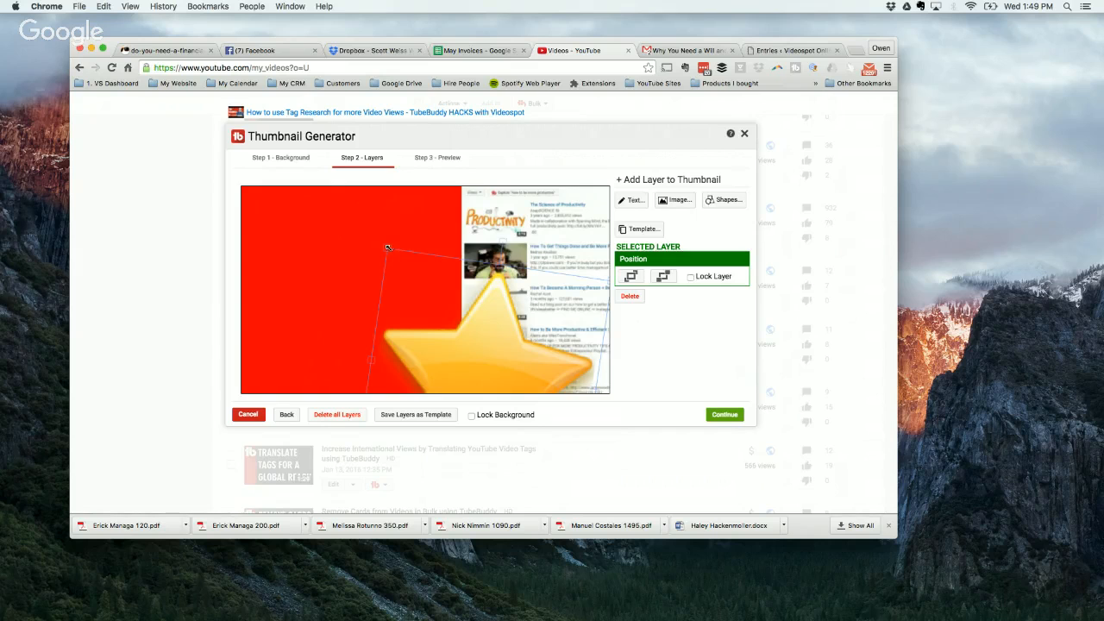
drag(389, 247, 289, 182)
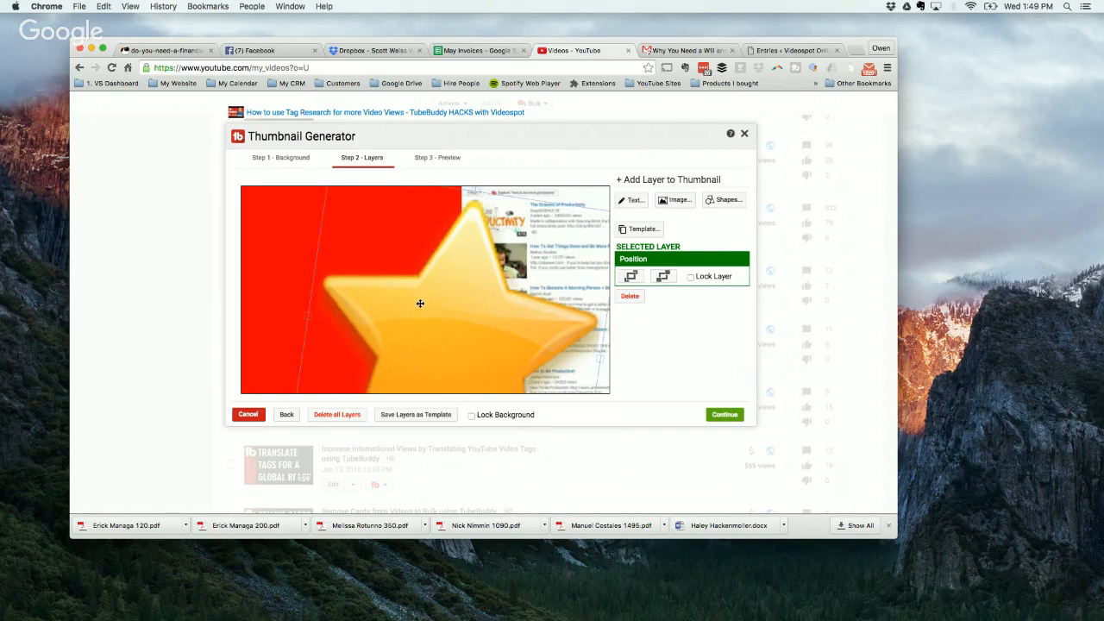
drag(419, 303, 274, 234)
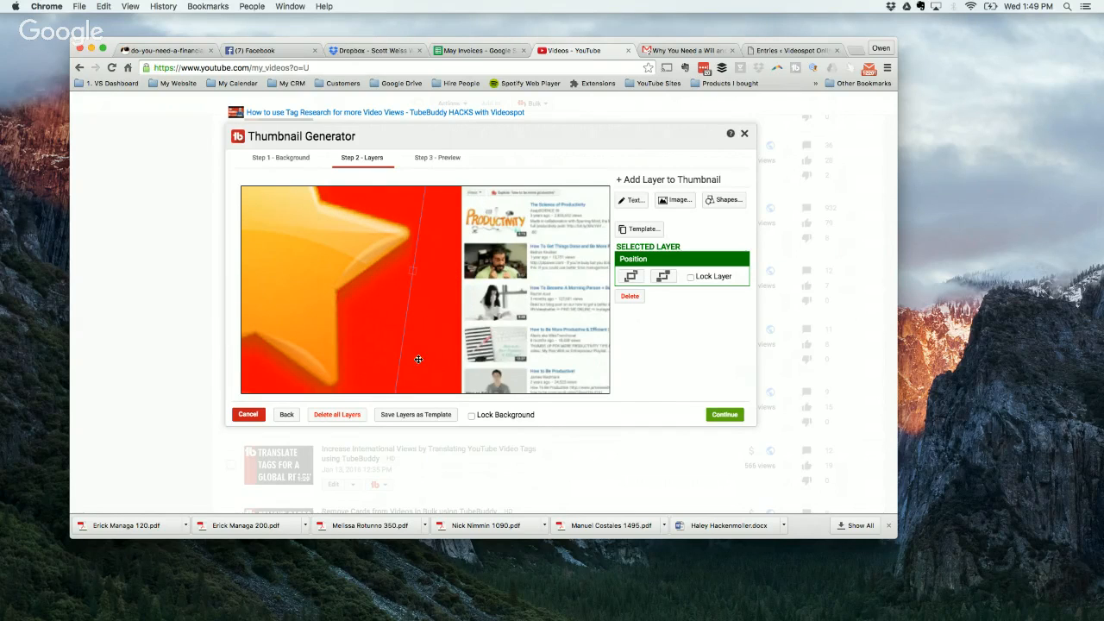
click(418, 359)
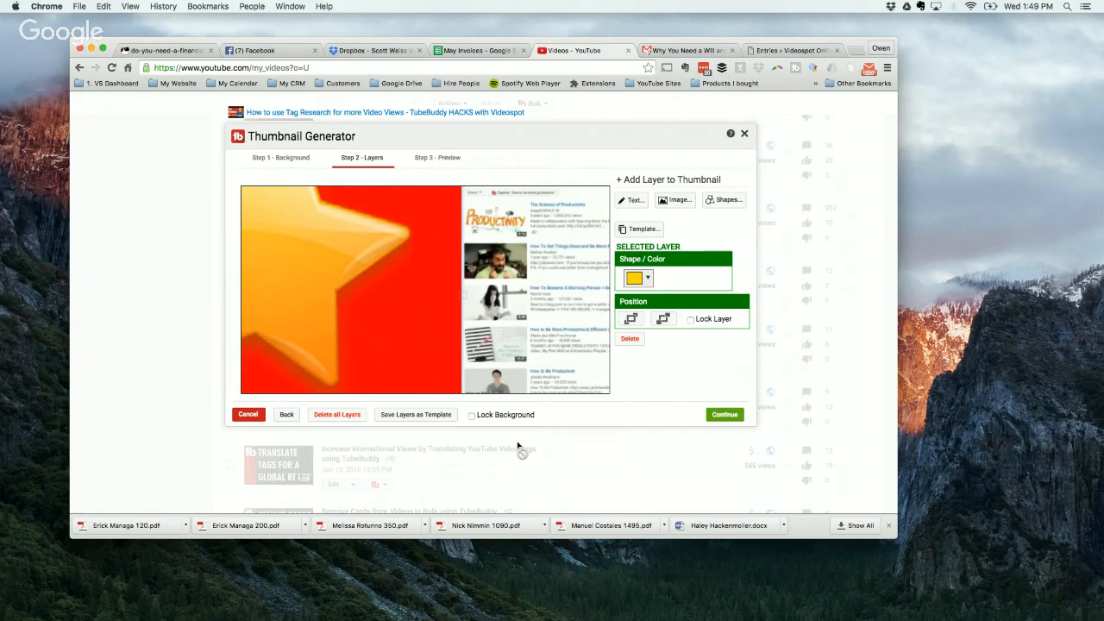
Step: Add the text "Tag Research" and move it to the thumbnail's upper-left corner
click(634, 207)
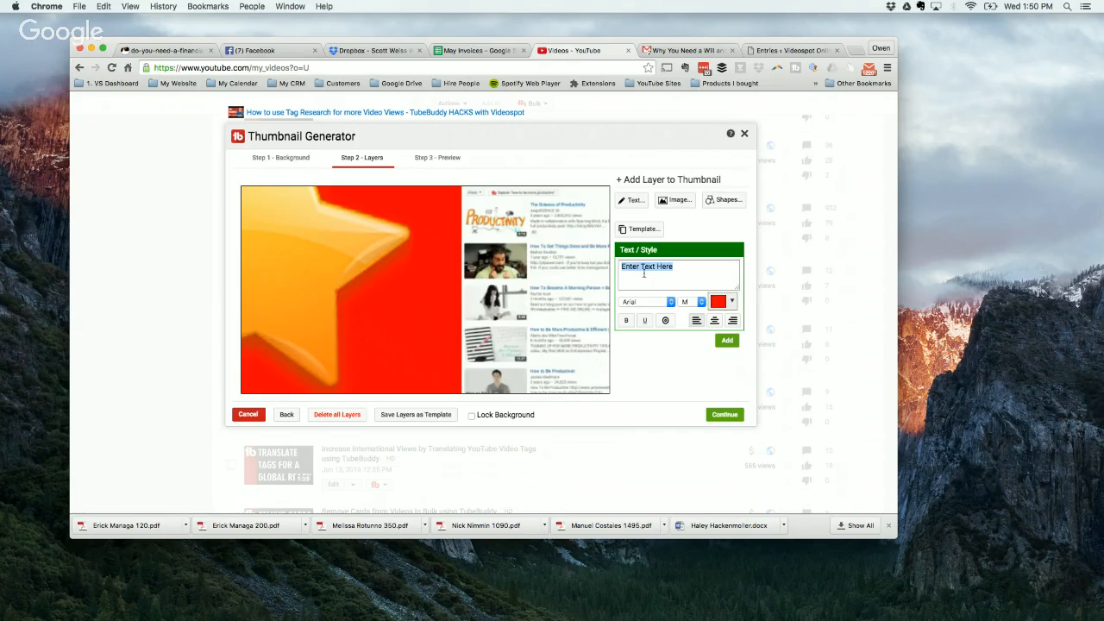
text(Tag Re)
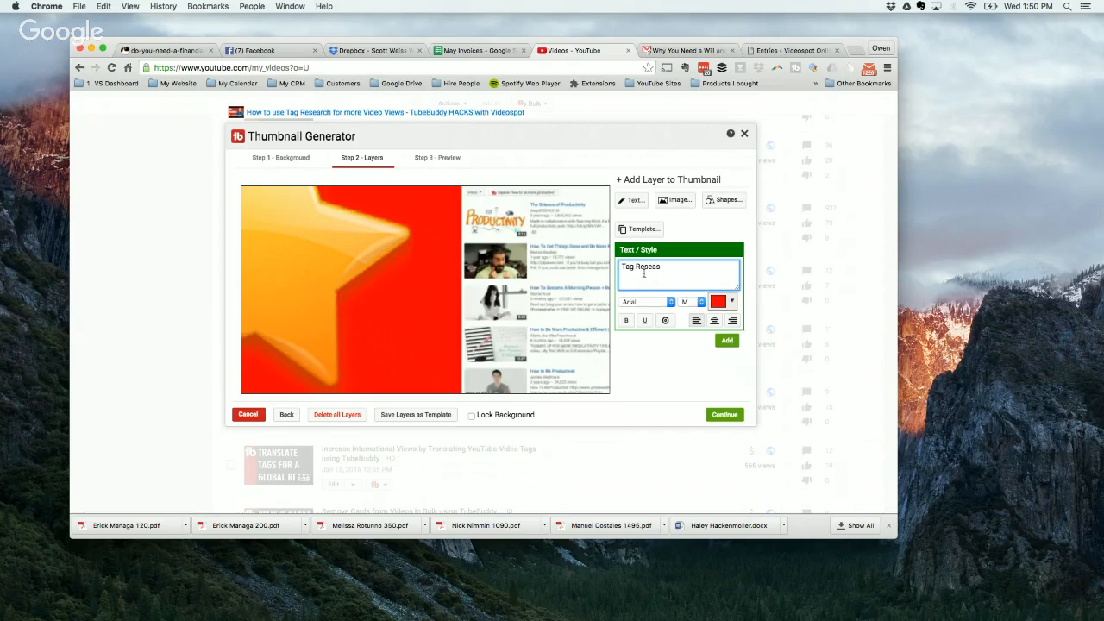
text(search)
click(727, 341)
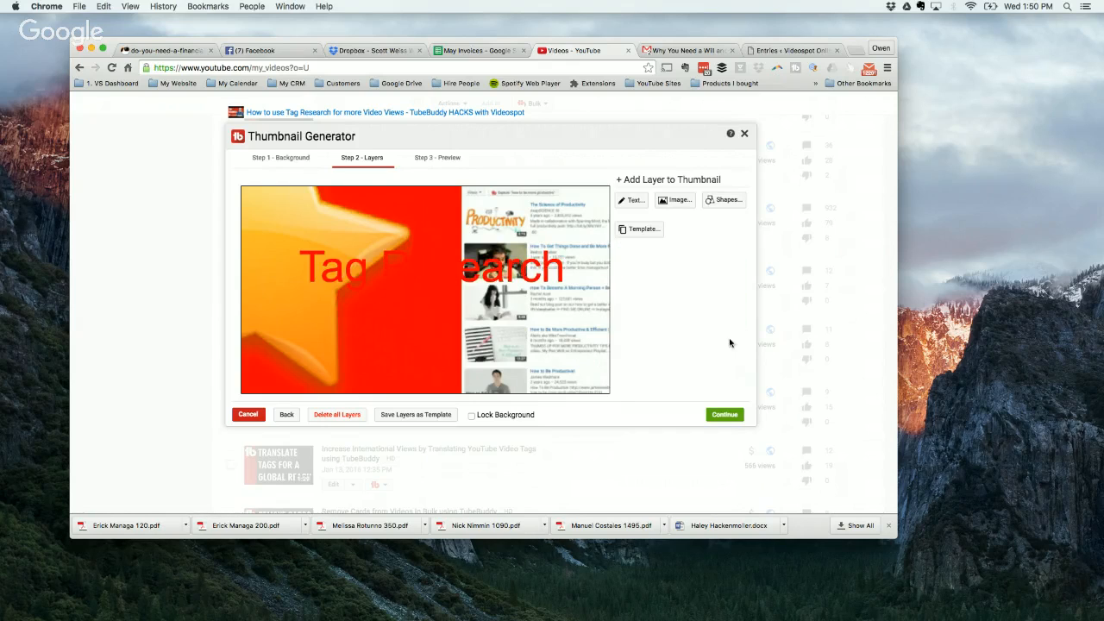
drag(429, 274, 346, 220)
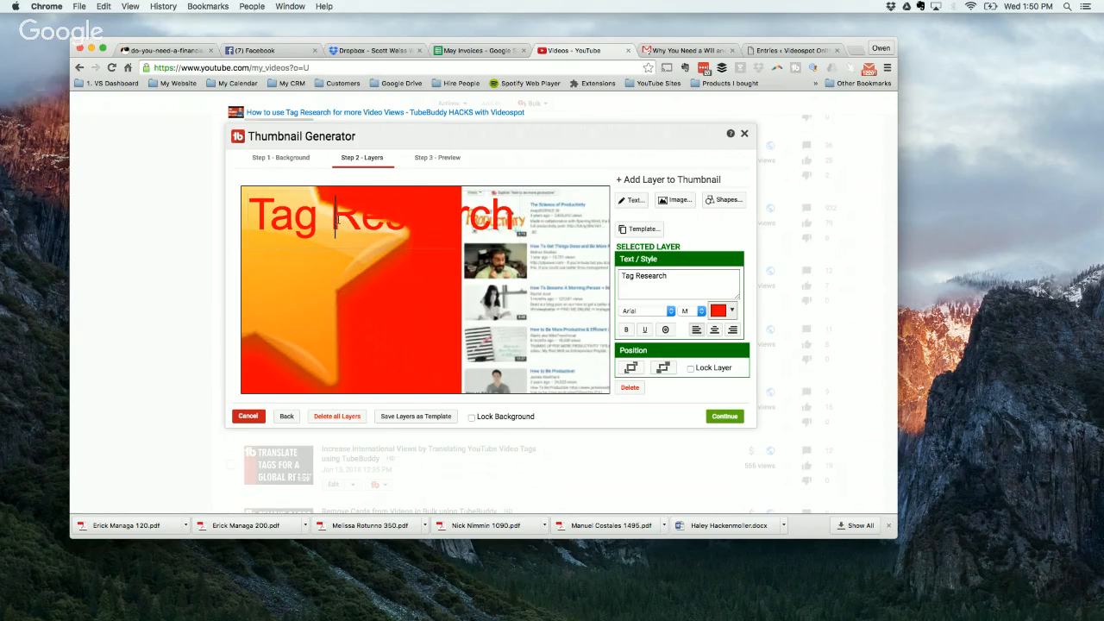
Step: Delete the word "Research" from the text layer so that it reads only "Tag"
double_click(337, 219)
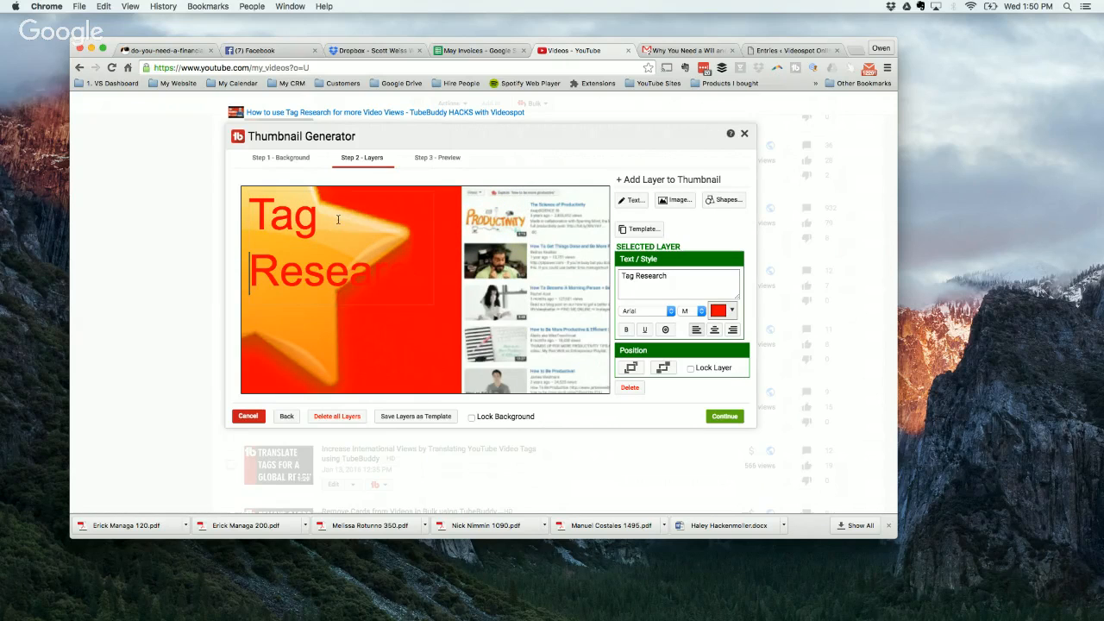
click(394, 271)
drag(394, 271, 249, 243)
click(257, 262)
drag(432, 273, 254, 273)
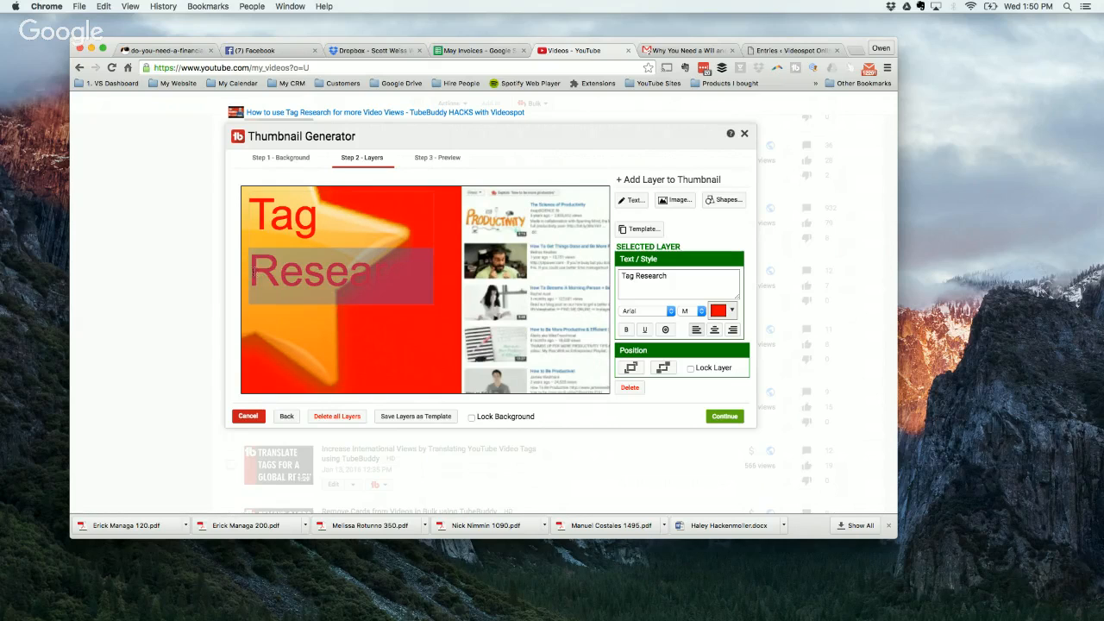
key(BackSpace)
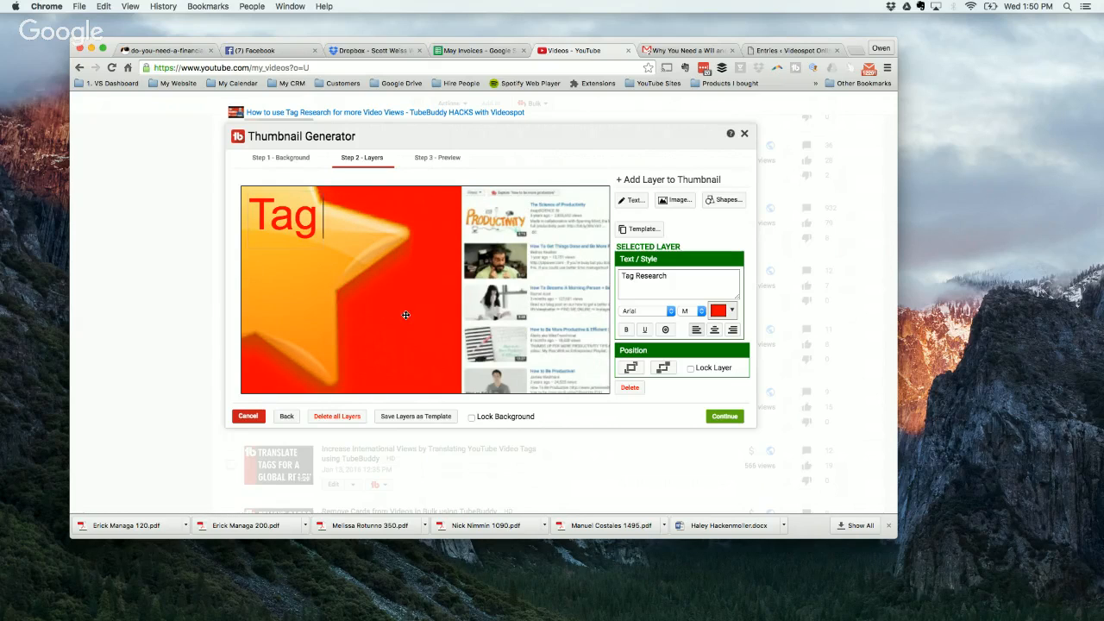
Step: Add a separate text layer reading "Research" and place it directly beneath the word "Tag"
click(627, 201)
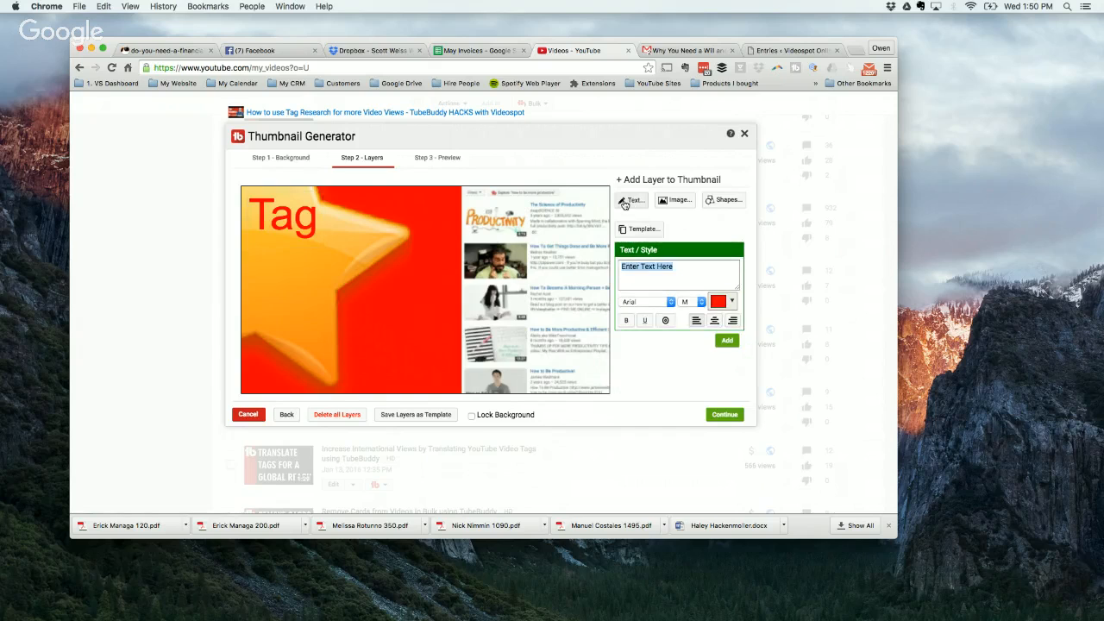
text(Re)
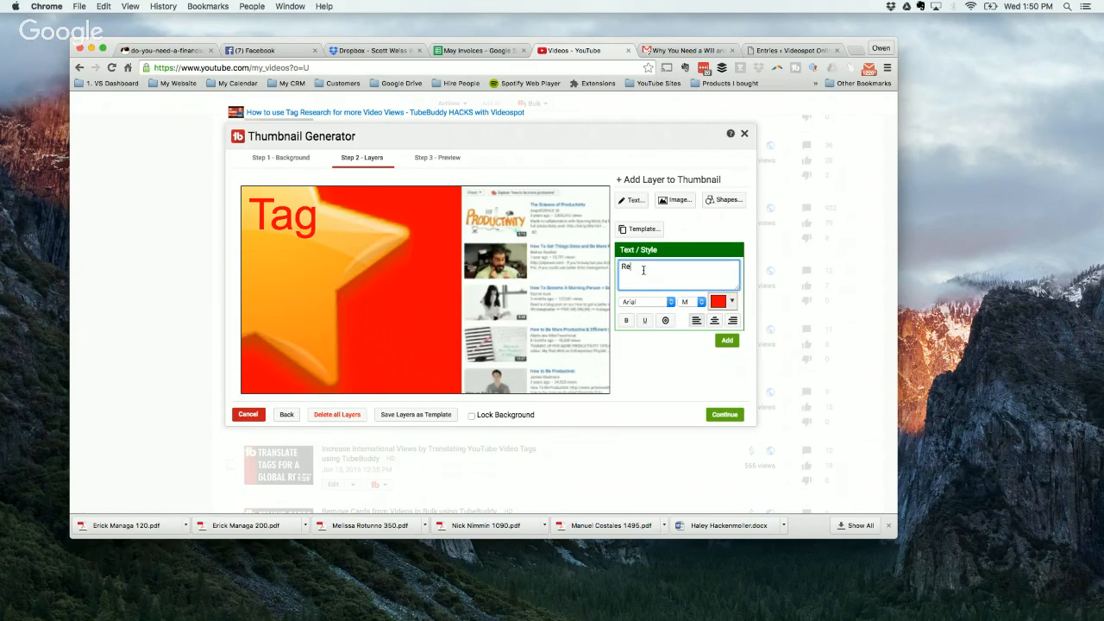
text(ase)
key(BackSpace)
click(724, 341)
click(300, 255)
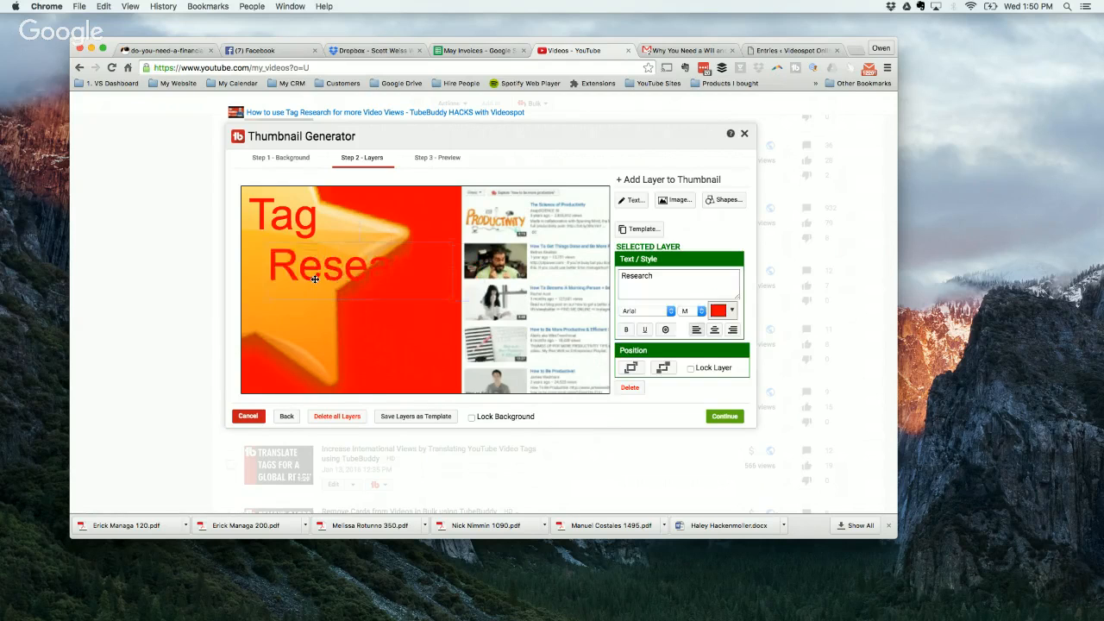
drag(299, 255, 301, 267)
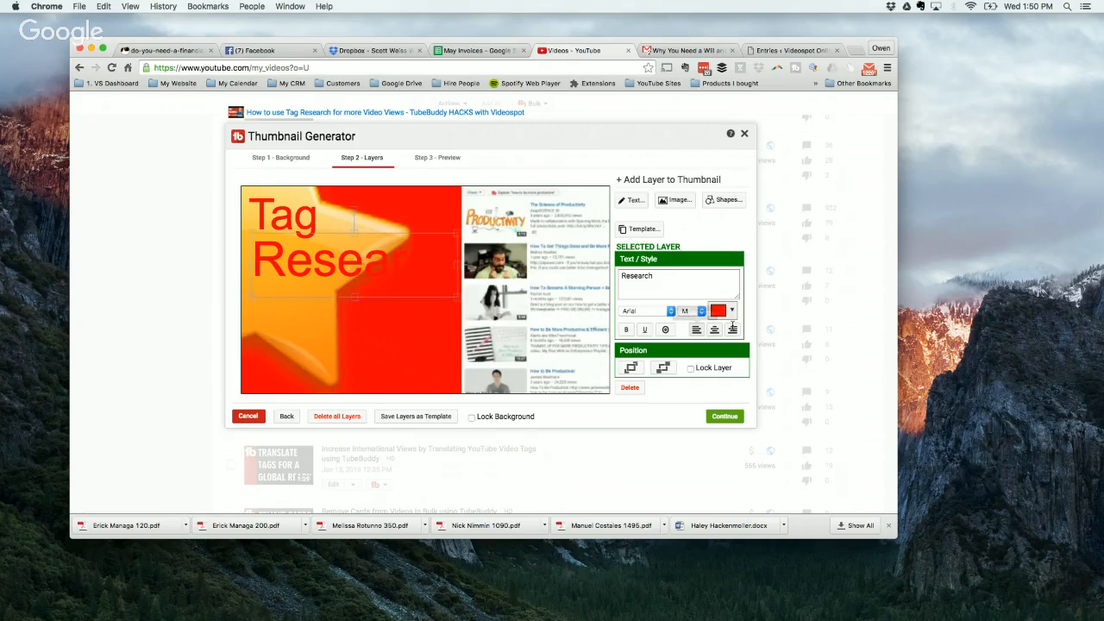
Step: Change the "Research" text color to bright green #00ff13
click(734, 311)
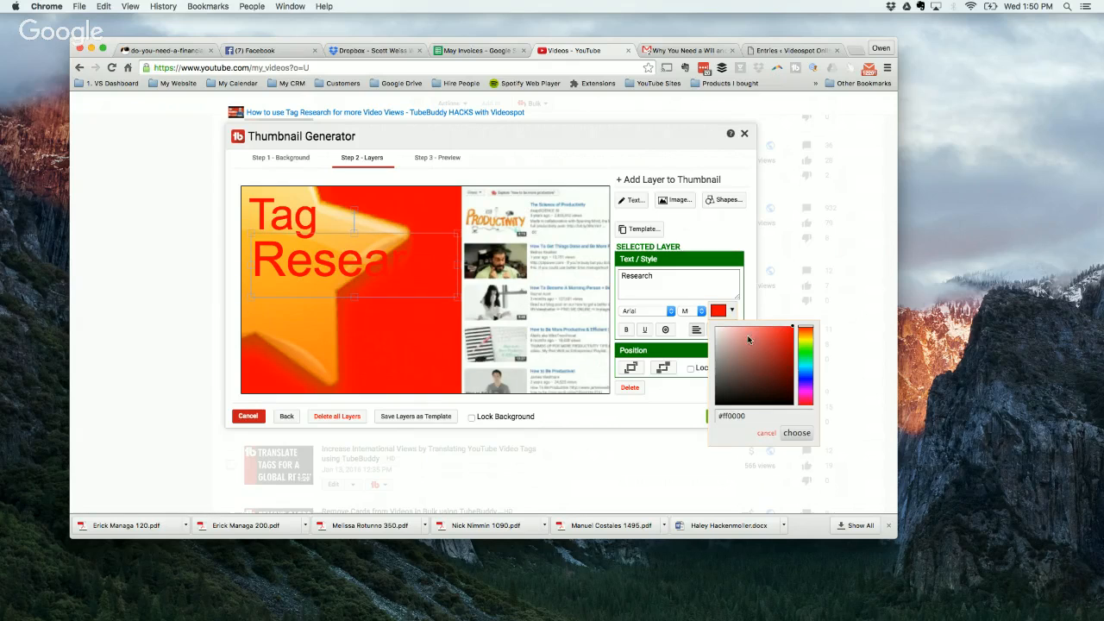
click(804, 356)
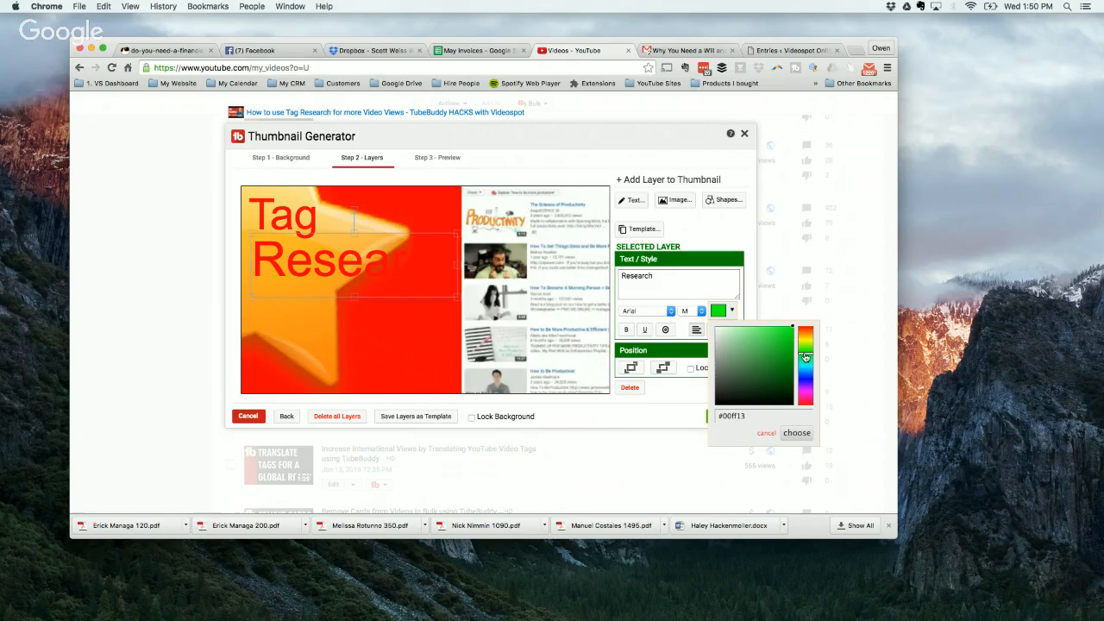
click(795, 433)
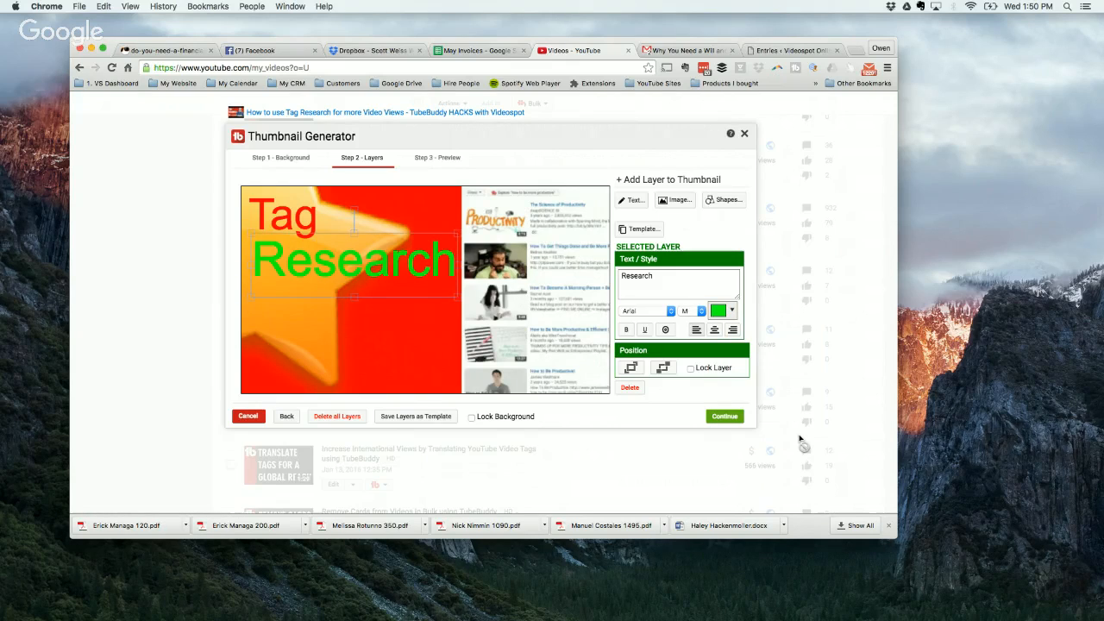
Step: Try the XL size on the "Research" text and return it to M
click(699, 313)
click(694, 329)
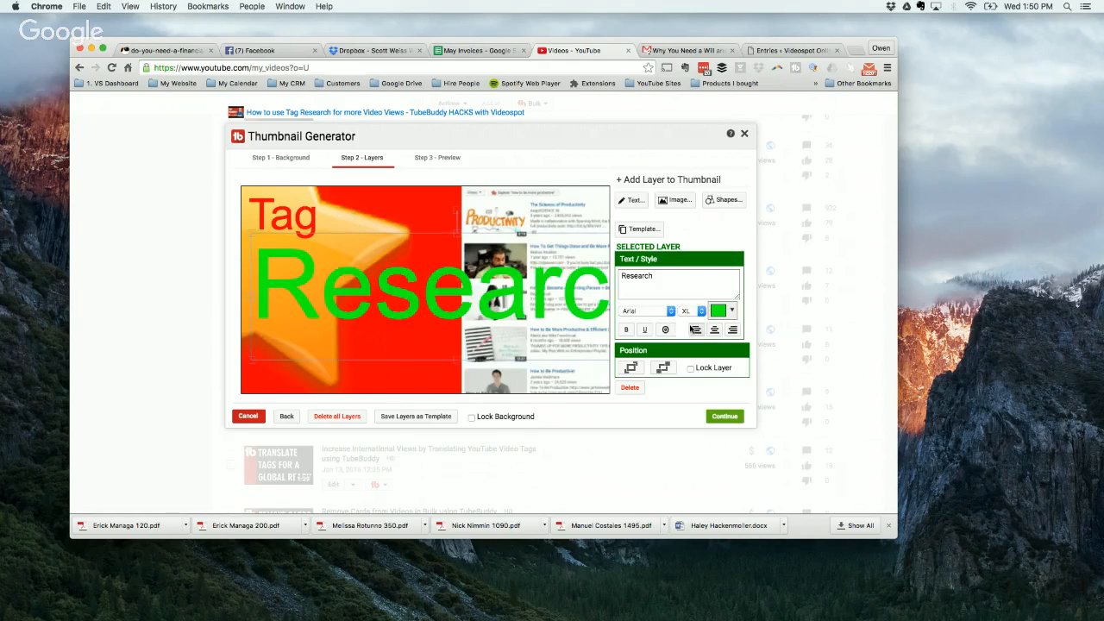
click(701, 313)
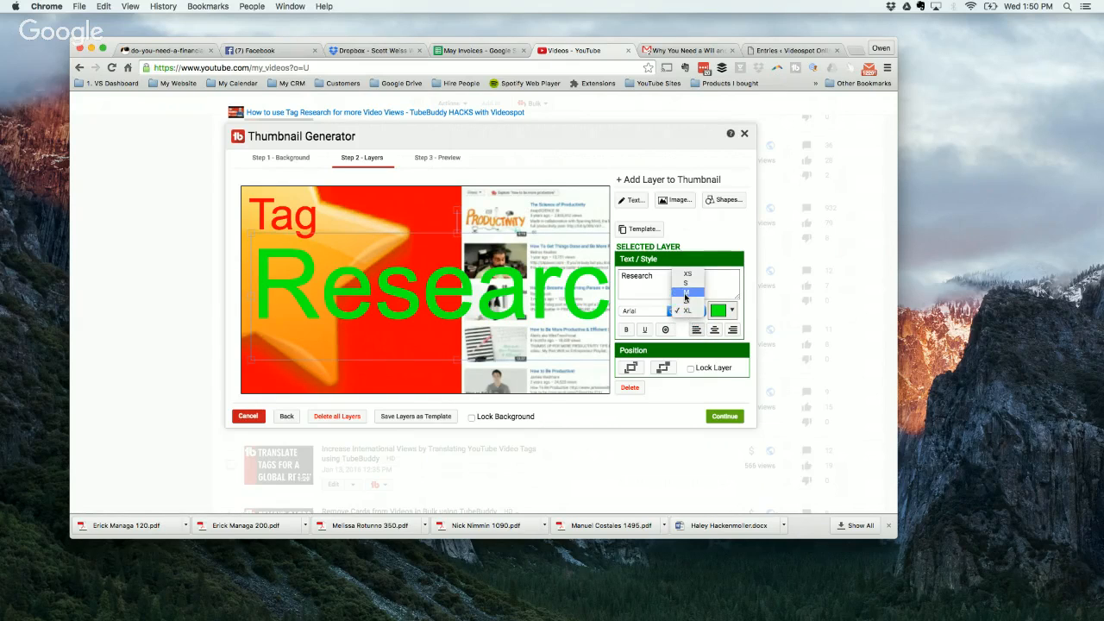
click(686, 293)
Step: Try the Creepster font on the "Research" text and settle on Archivo Black
click(667, 312)
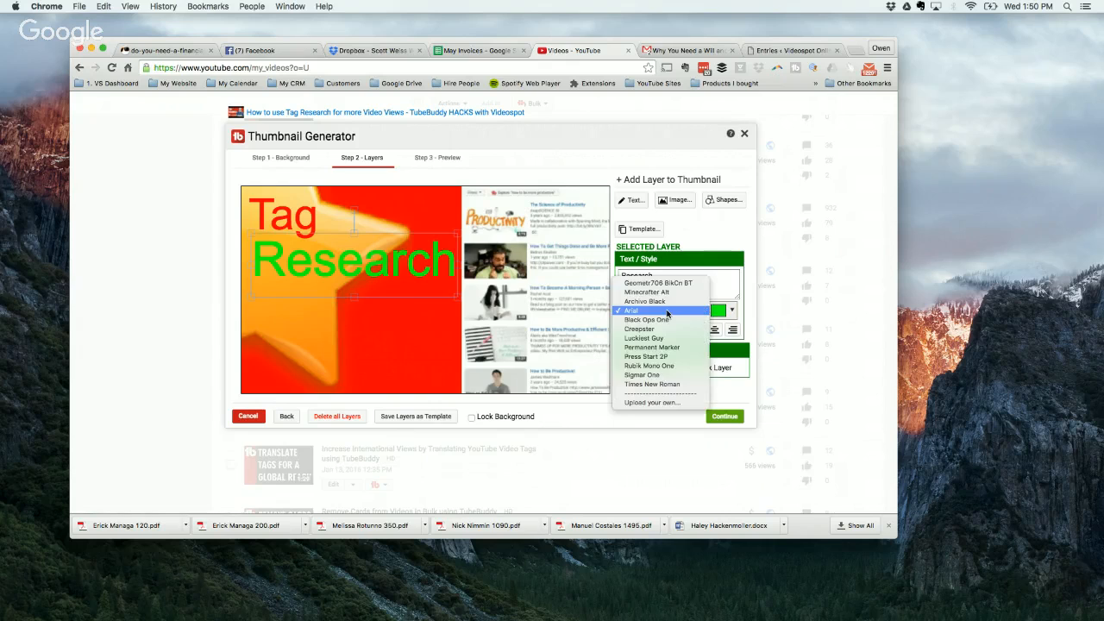
click(638, 329)
click(639, 311)
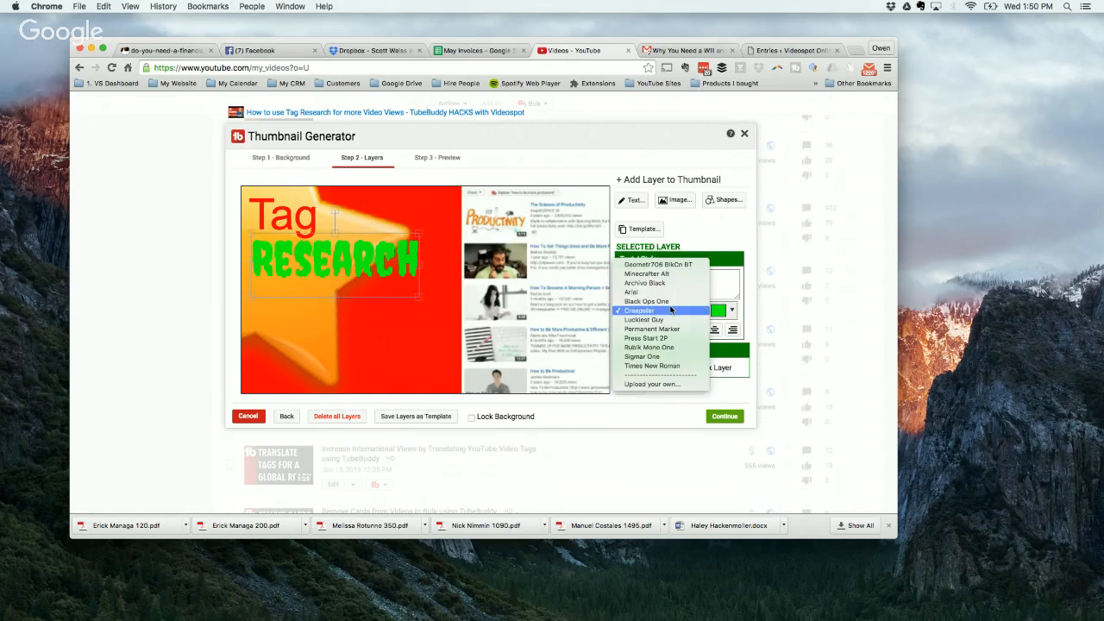
click(654, 284)
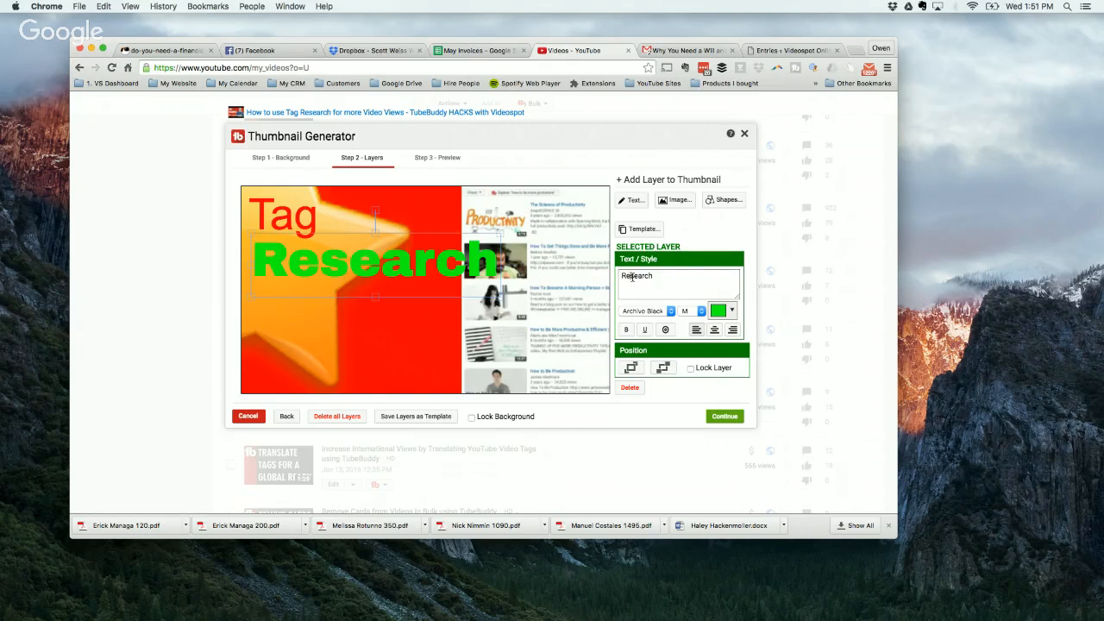
Step: Make the "Research" text bold with a black outline, and shrink it to fit within the red panel
click(627, 332)
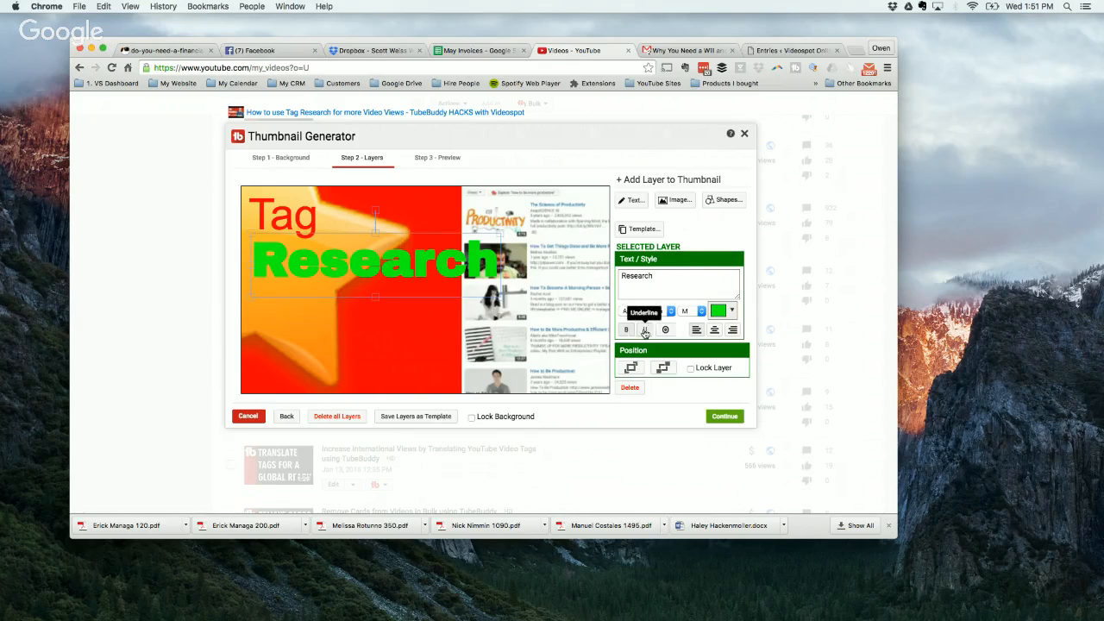
click(666, 331)
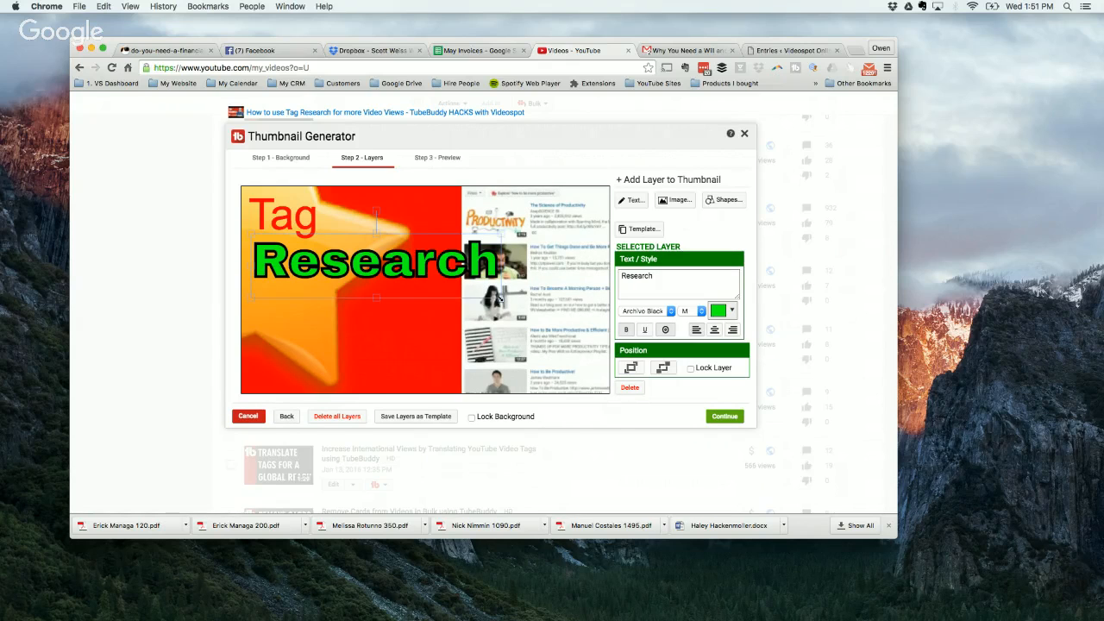
drag(500, 297, 448, 286)
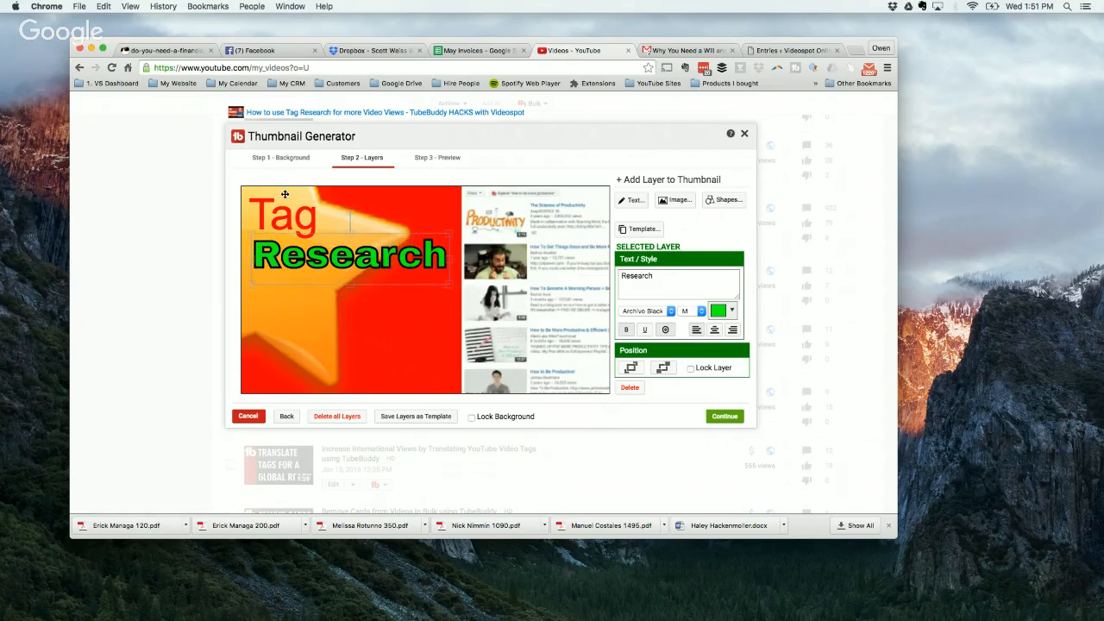
Step: Style the "Tag" text to match "Research": bright green, Archivo Black font and a black outline
click(291, 222)
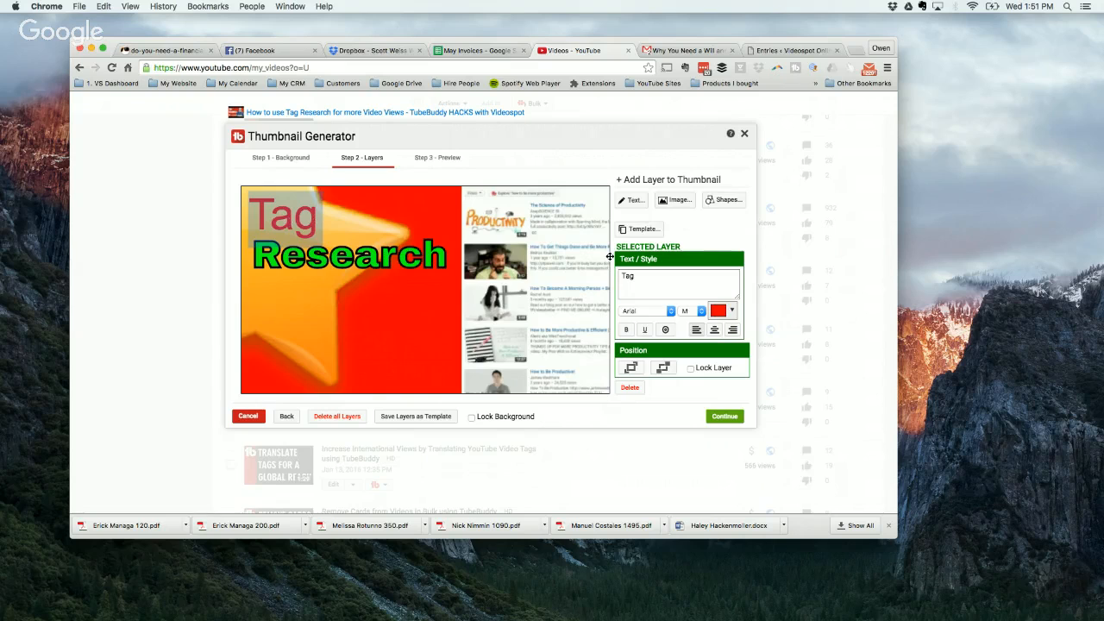
click(729, 312)
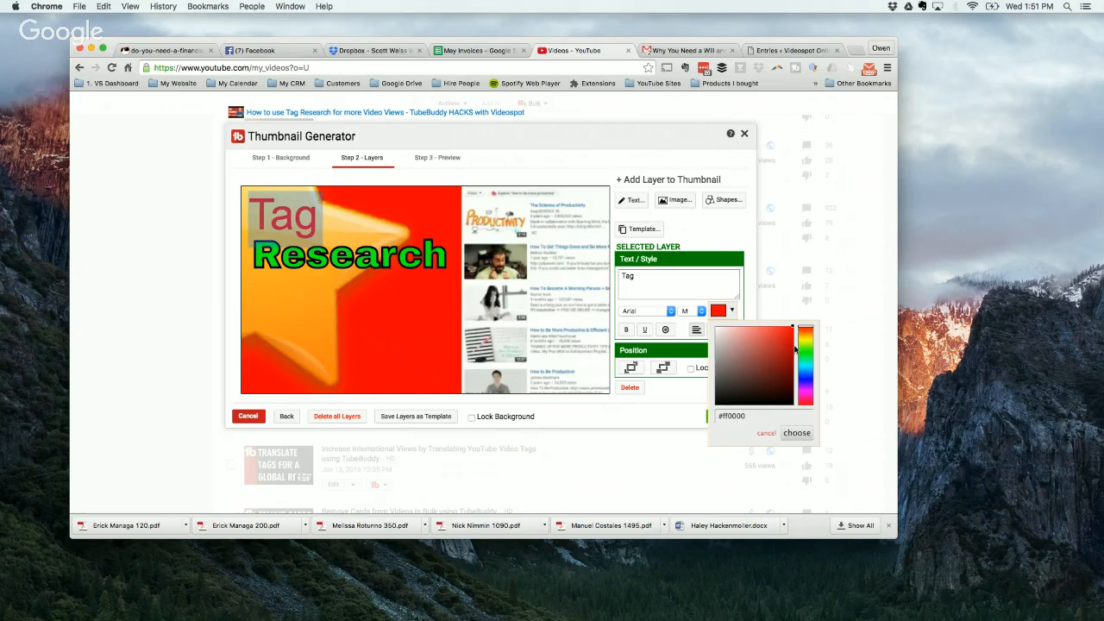
click(805, 354)
click(795, 433)
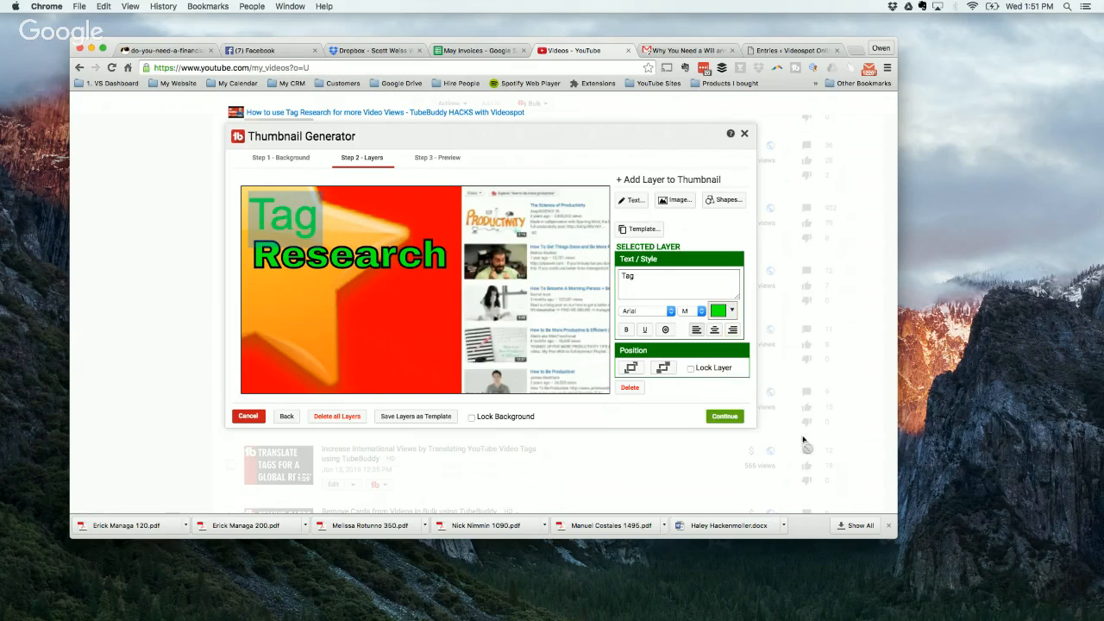
click(646, 313)
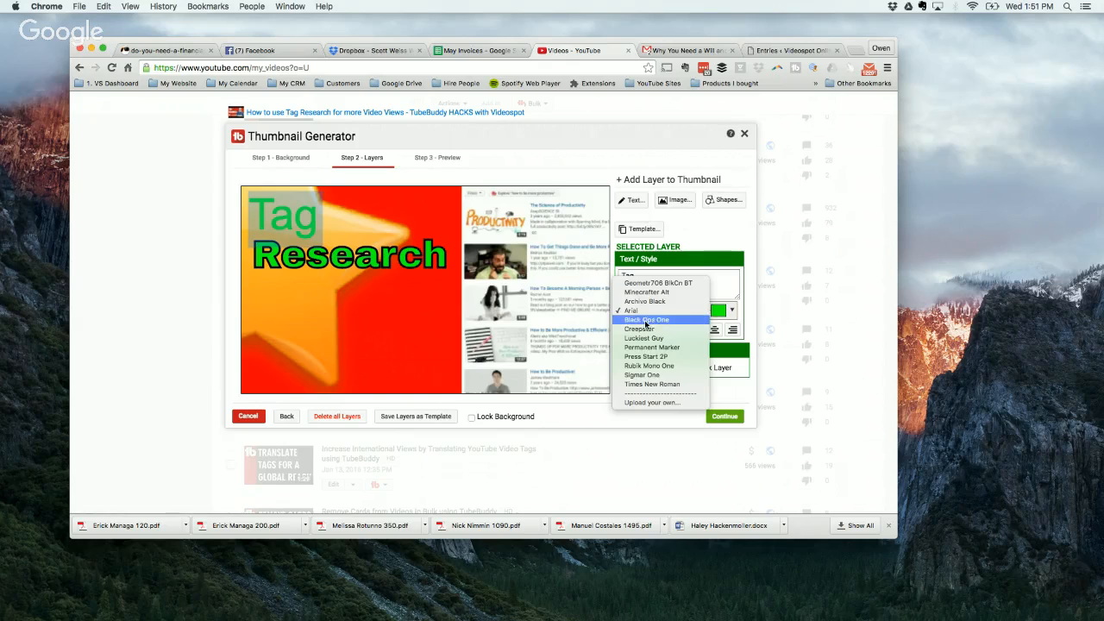
click(673, 301)
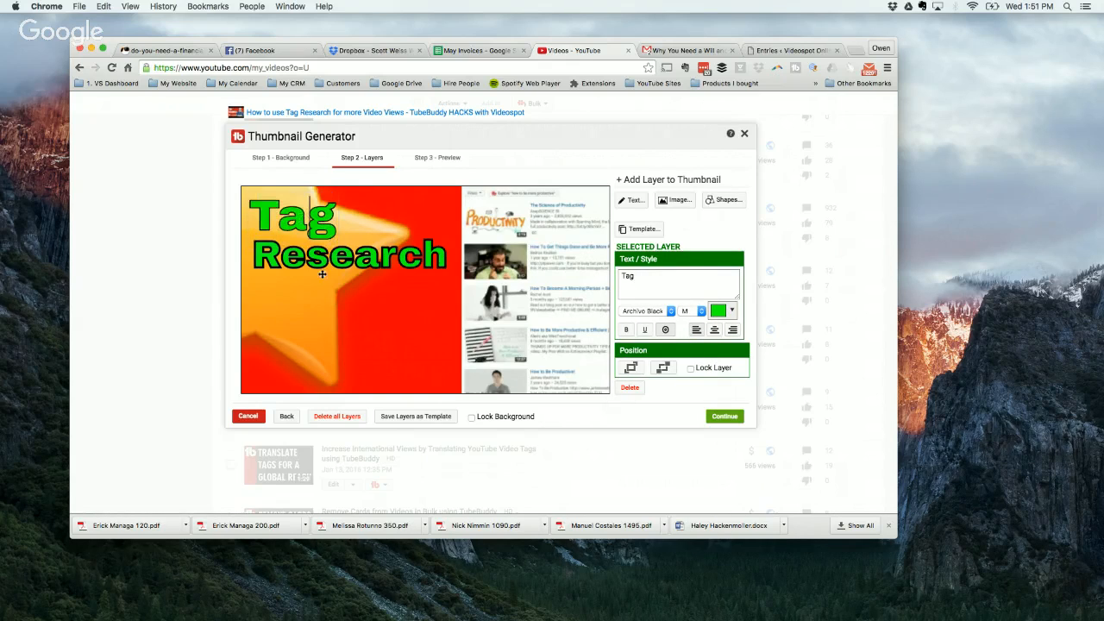
Step: Move the "Research" text down to make room and enlarge the "Tag" text above it
drag(338, 248, 357, 300)
click(313, 200)
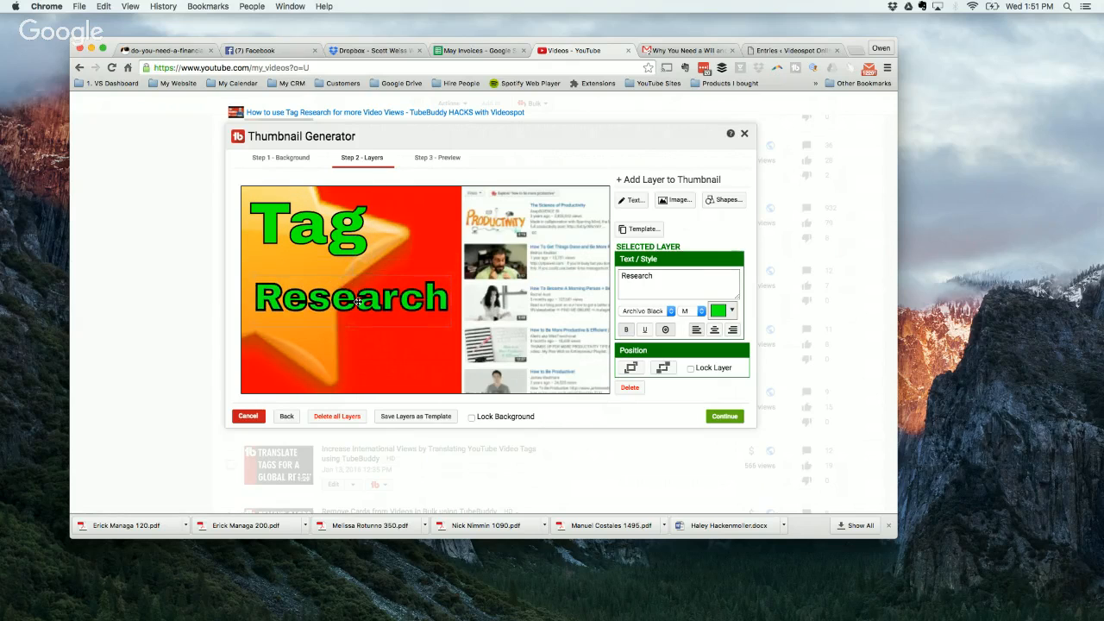
Step: Move the "Tag" text down so it sits just above the "Research" text
drag(296, 226, 296, 251)
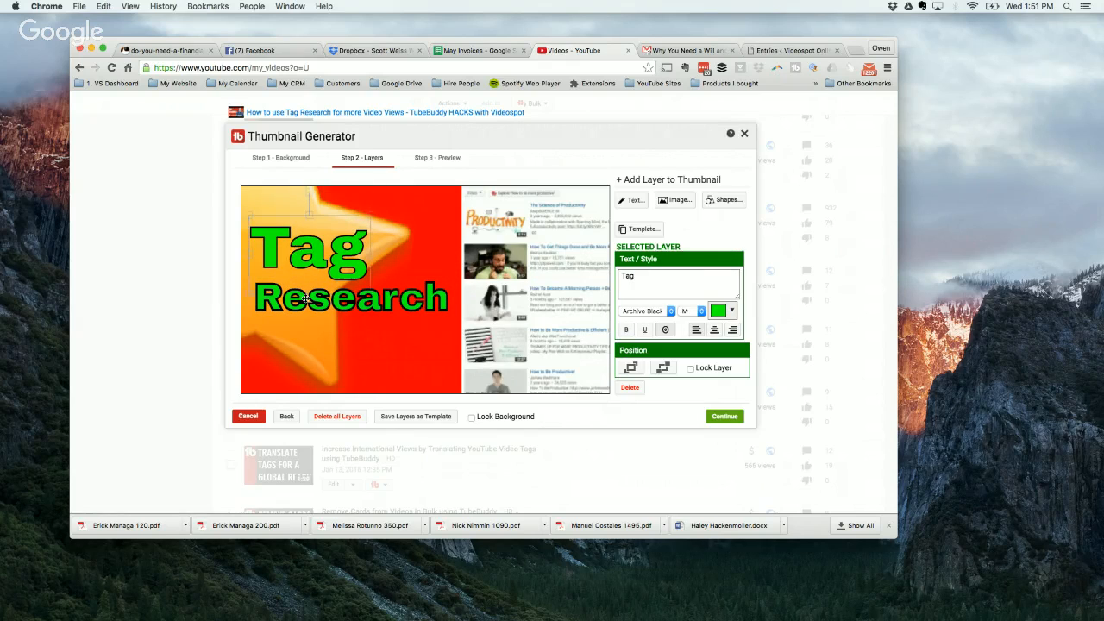
Step: Bring the star image in front of all other layers, and send it to the back again
click(357, 374)
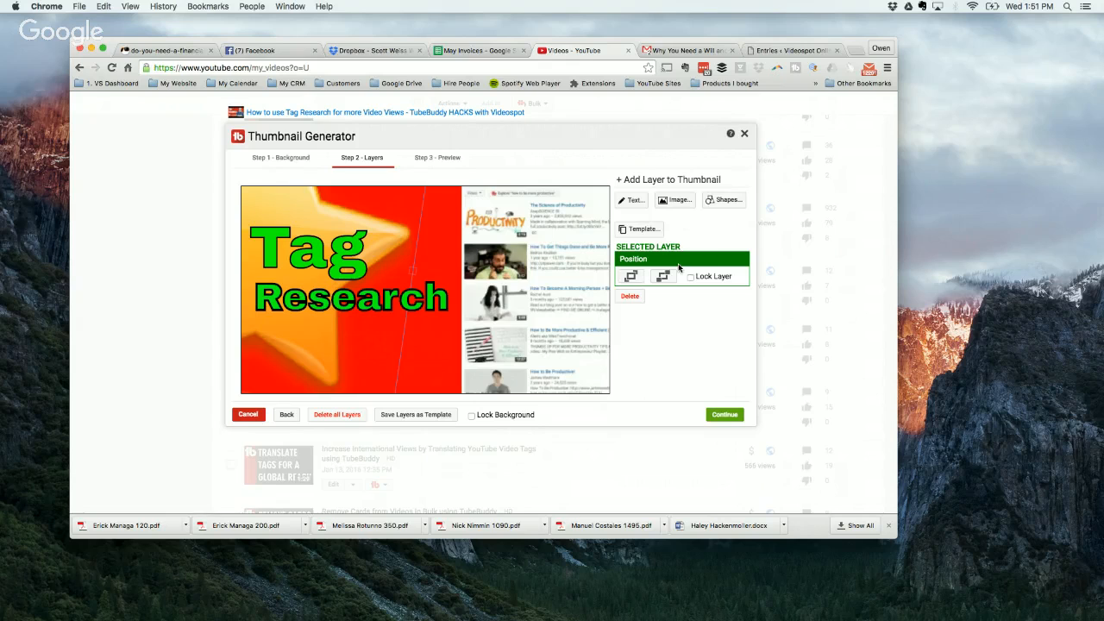
click(633, 279)
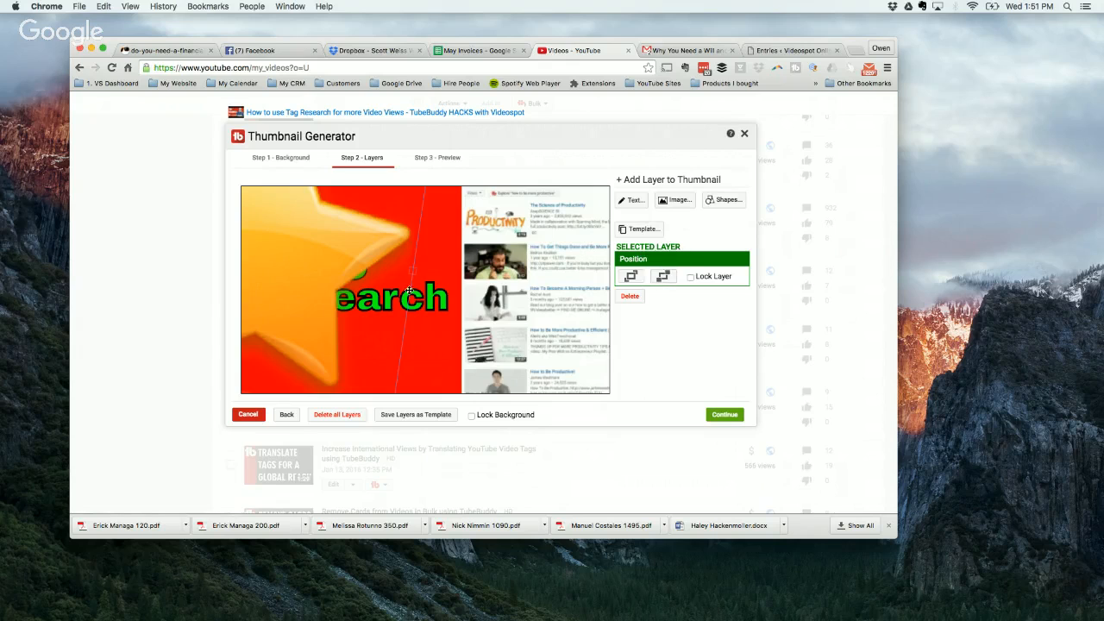
click(663, 276)
Step: Restore the layer order by sending the red panel and the video-frame background to the back
click(398, 253)
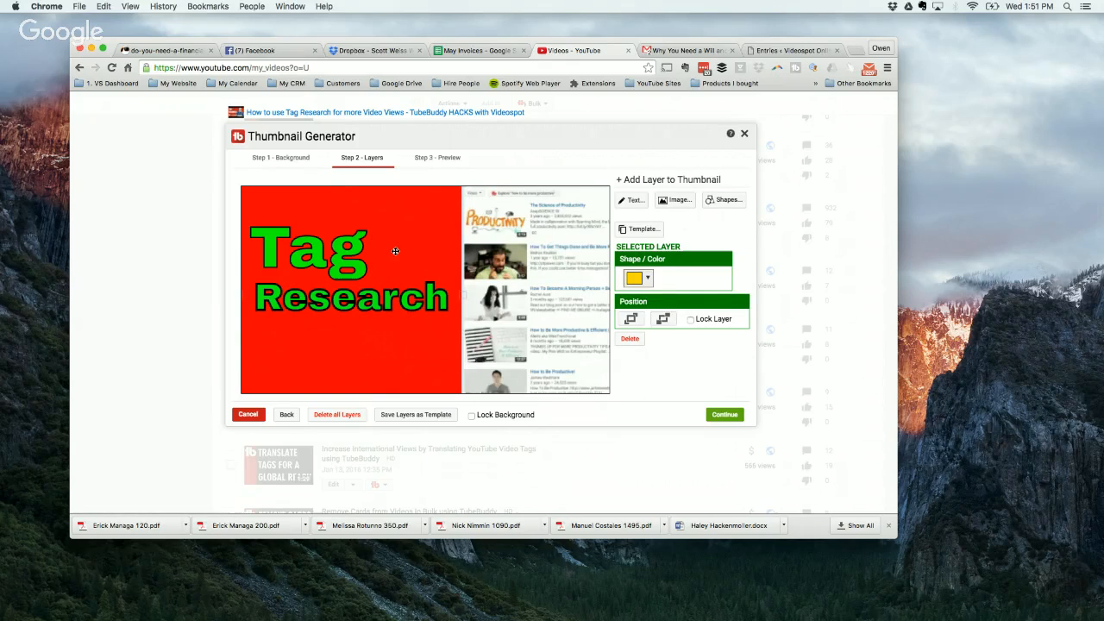
click(662, 319)
click(662, 319)
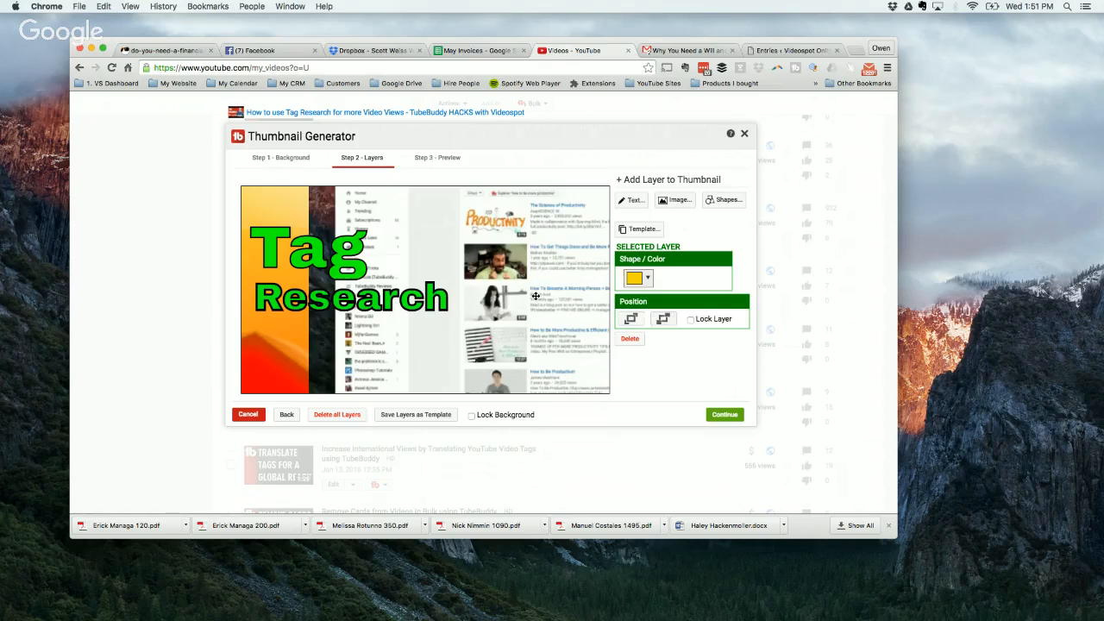
click(669, 281)
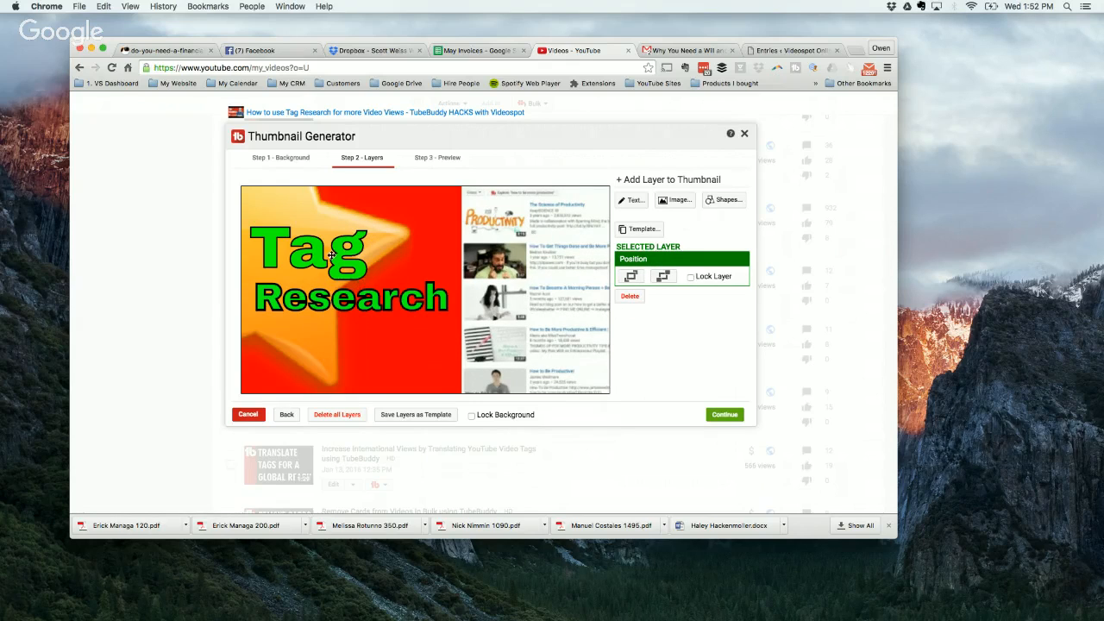
Step: Try locking the "Tag" text layer, unlock it again and deselect the text
click(330, 253)
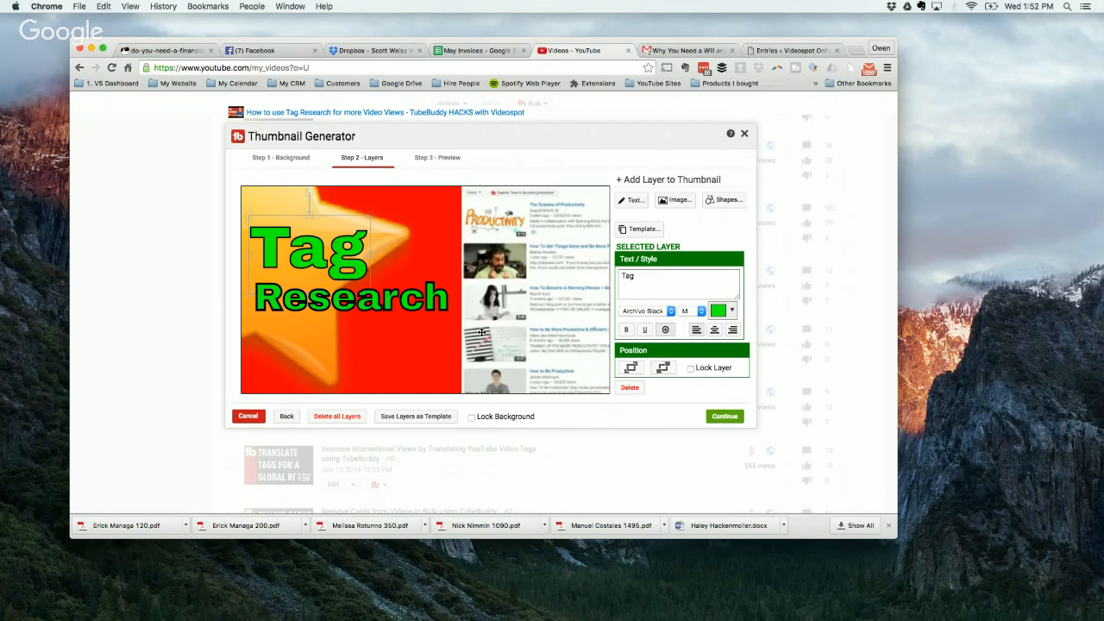
click(692, 369)
click(692, 369)
click(560, 342)
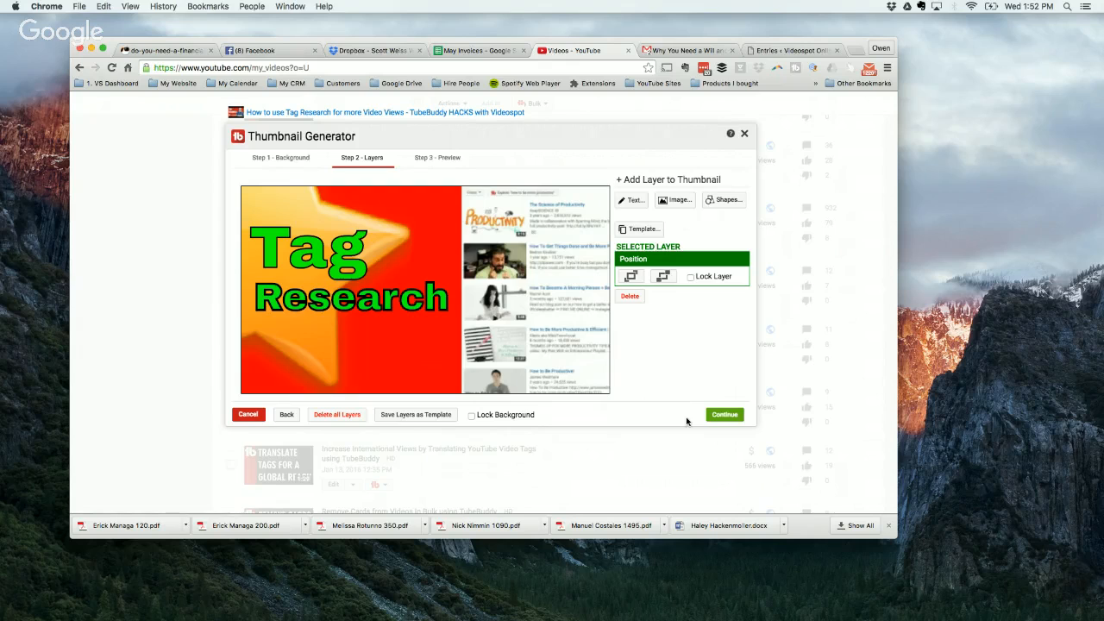
Step: Preview the finished thumbnail for YouTube, Facebook and Twitter, ending on the YouTube preview
click(722, 415)
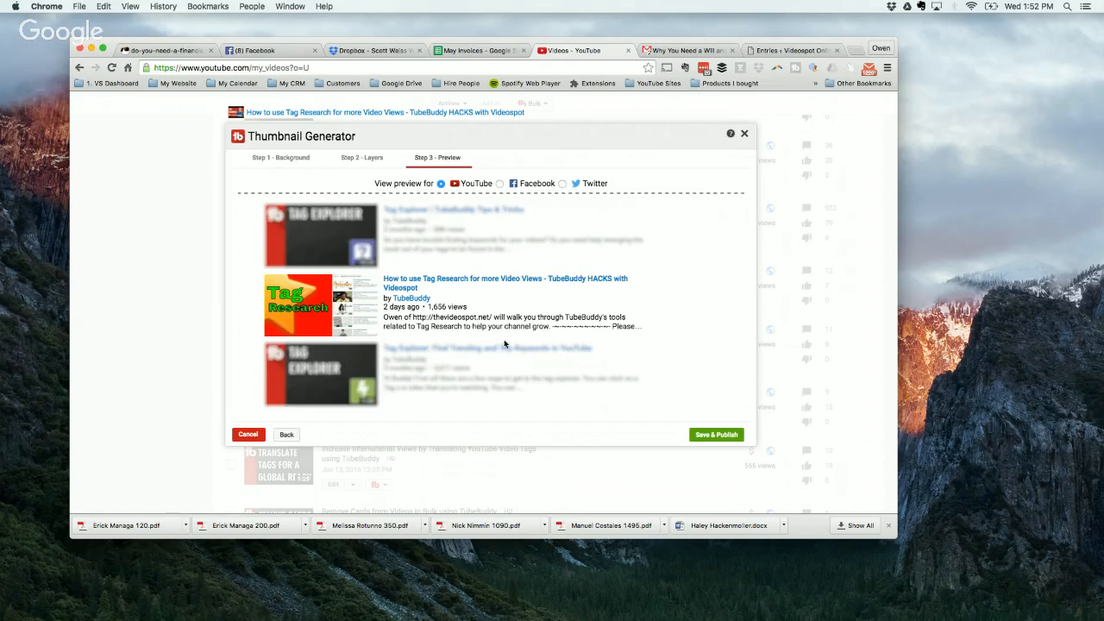
click(500, 184)
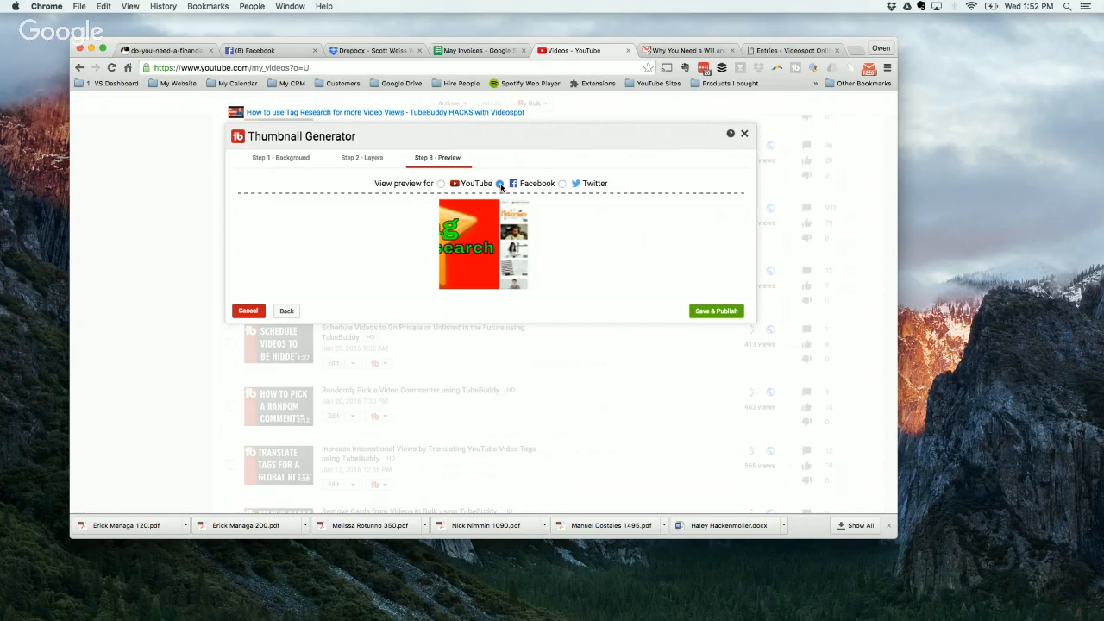
click(562, 184)
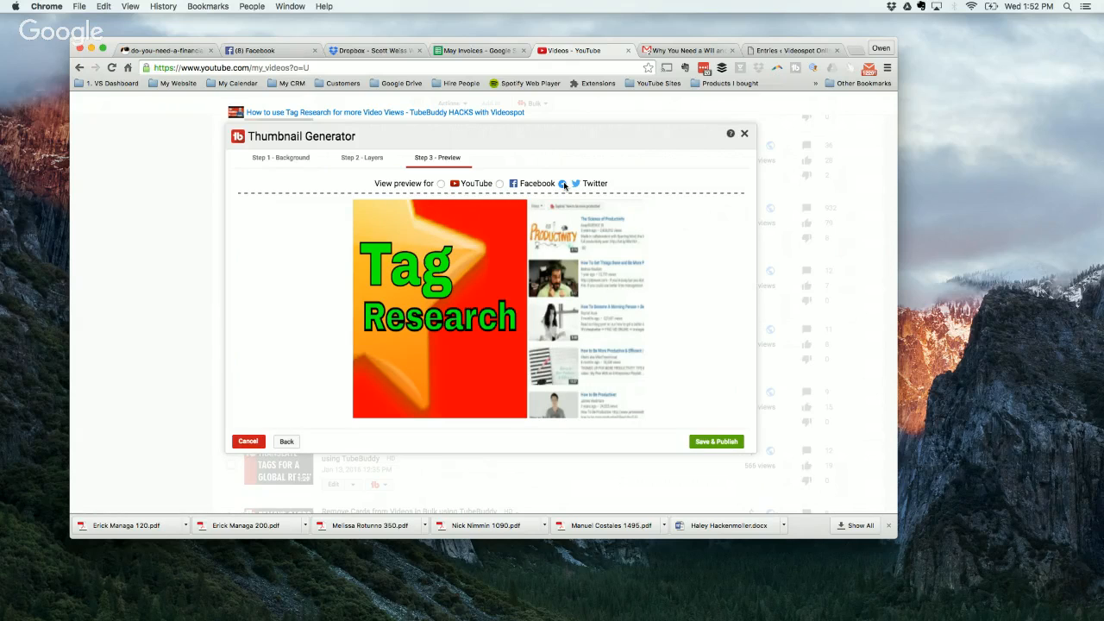
click(440, 184)
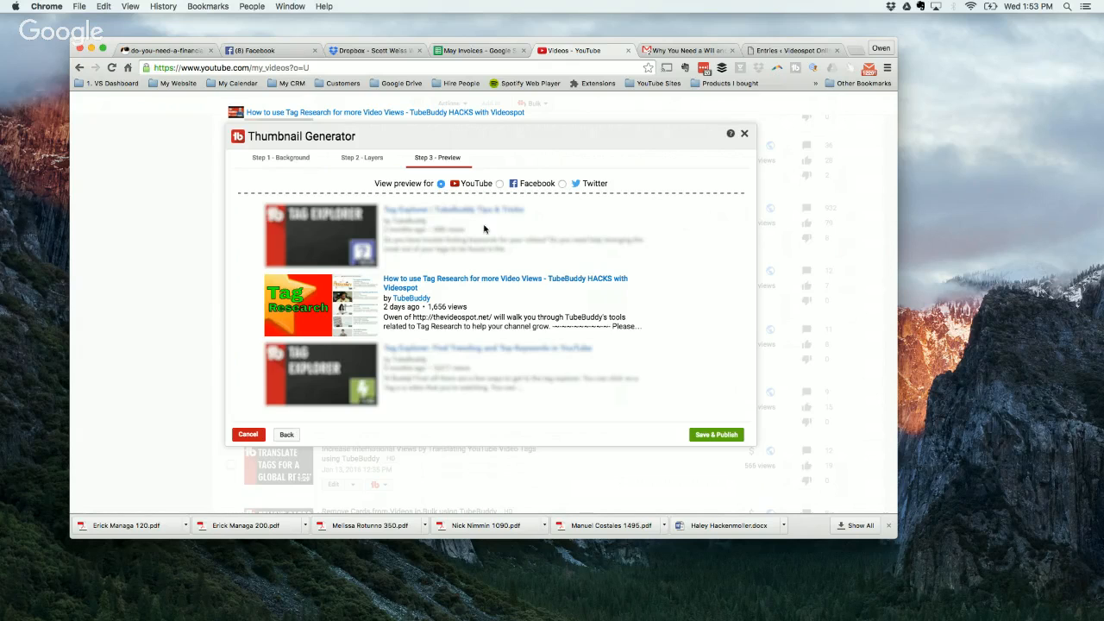
Step: Save and publish the thumbnail, and close the Thumbnail Generator without downloading a copy
click(693, 433)
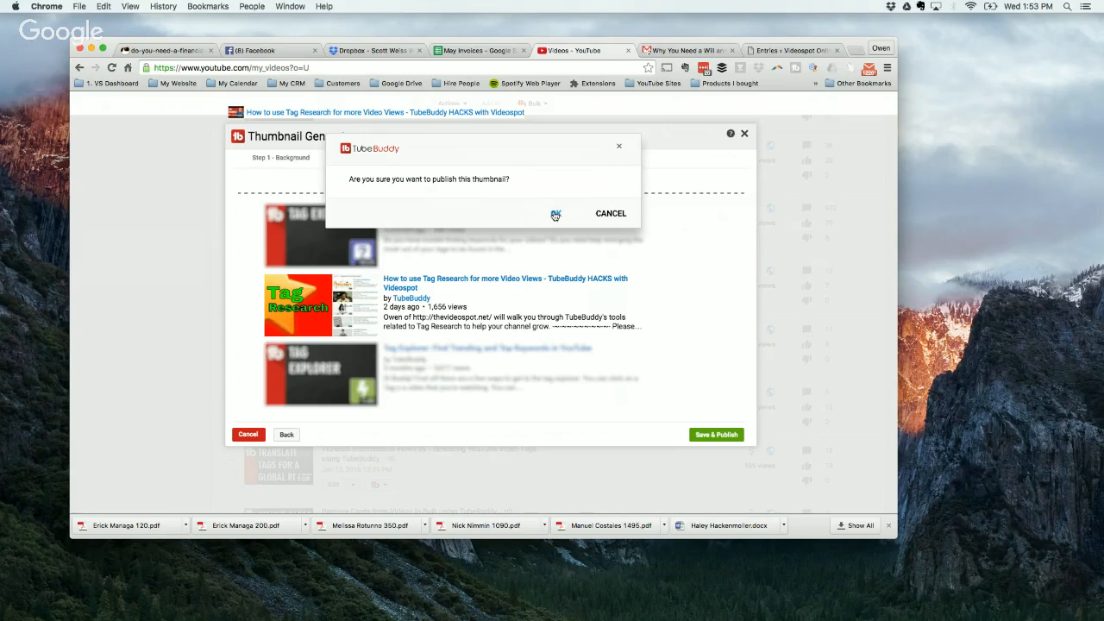
click(555, 214)
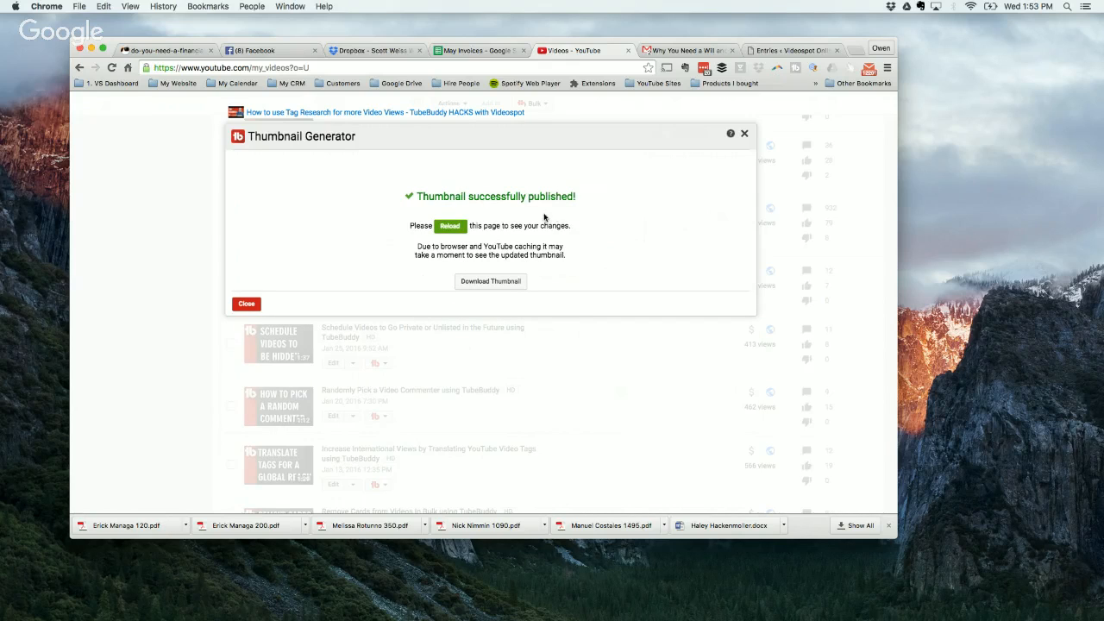
click(501, 288)
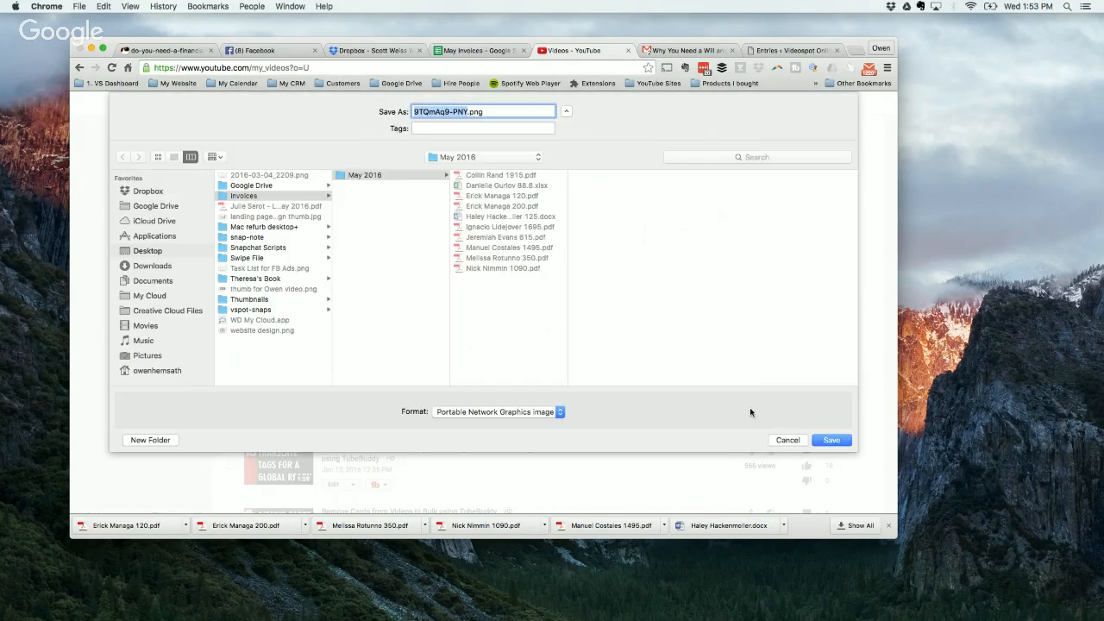
click(786, 441)
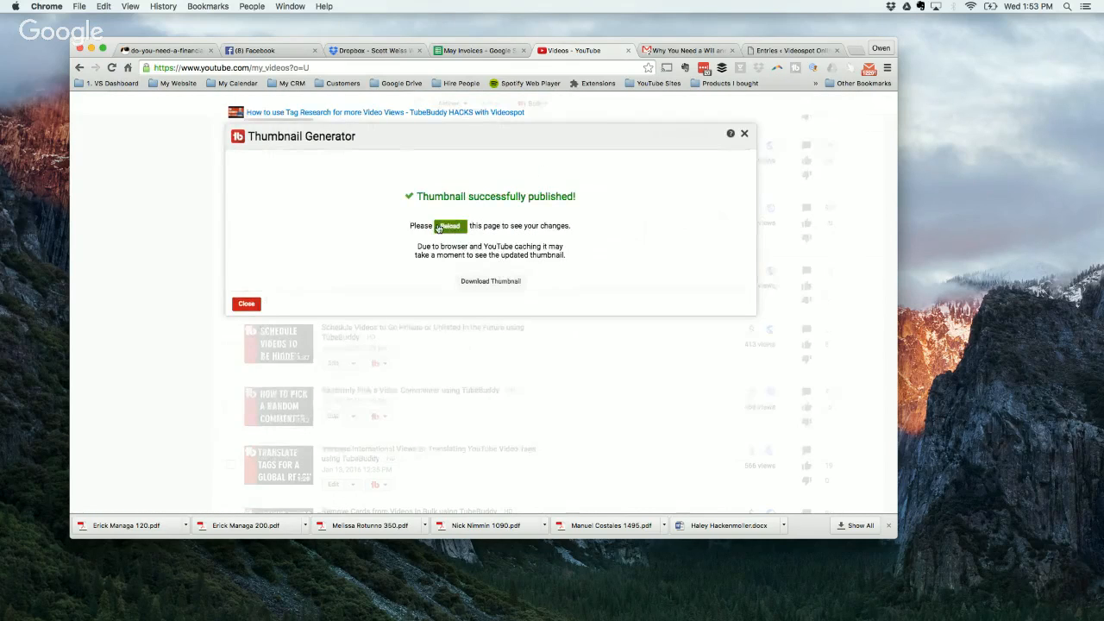
click(744, 134)
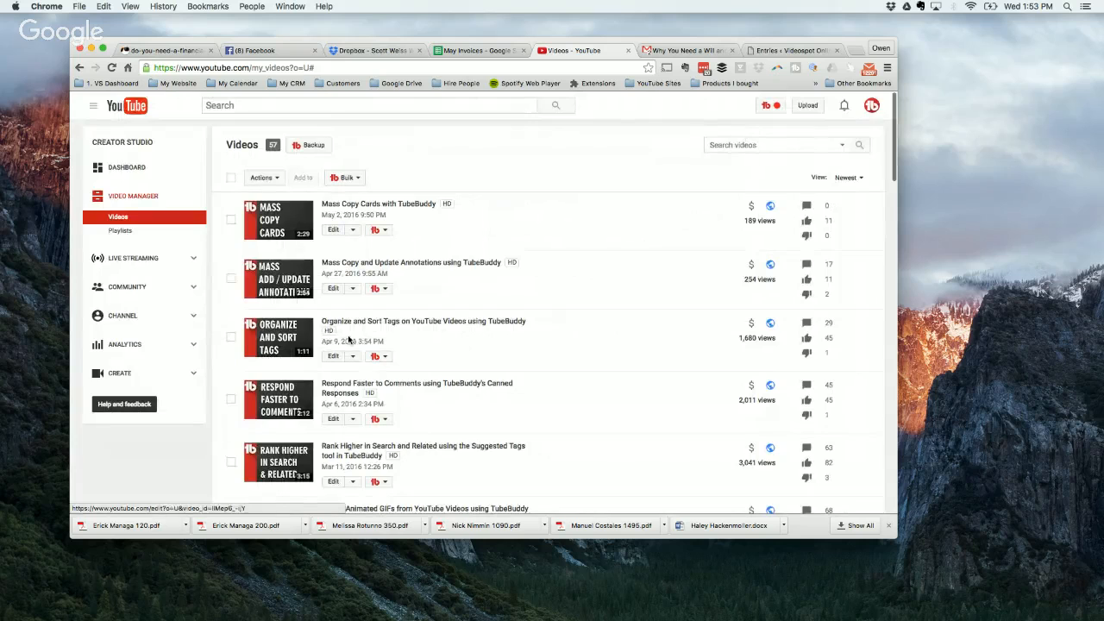
Step: Reopen the Thumbnail Generator for the Tag Research video and use the still frame at 0:11 as the background
scroll(366, 368, down, 10)
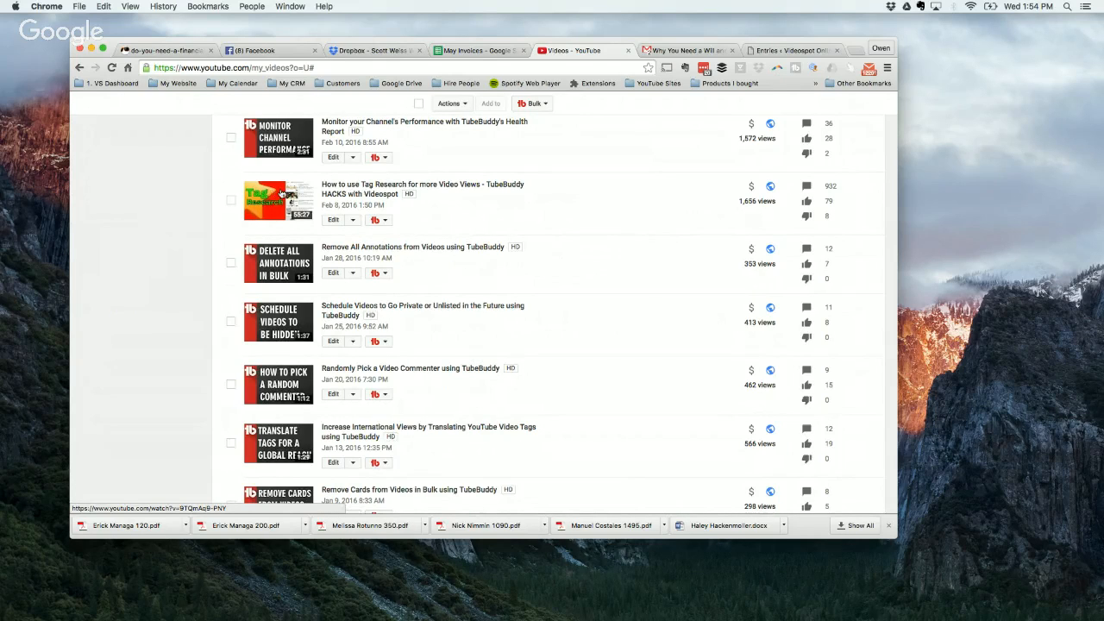
click(385, 223)
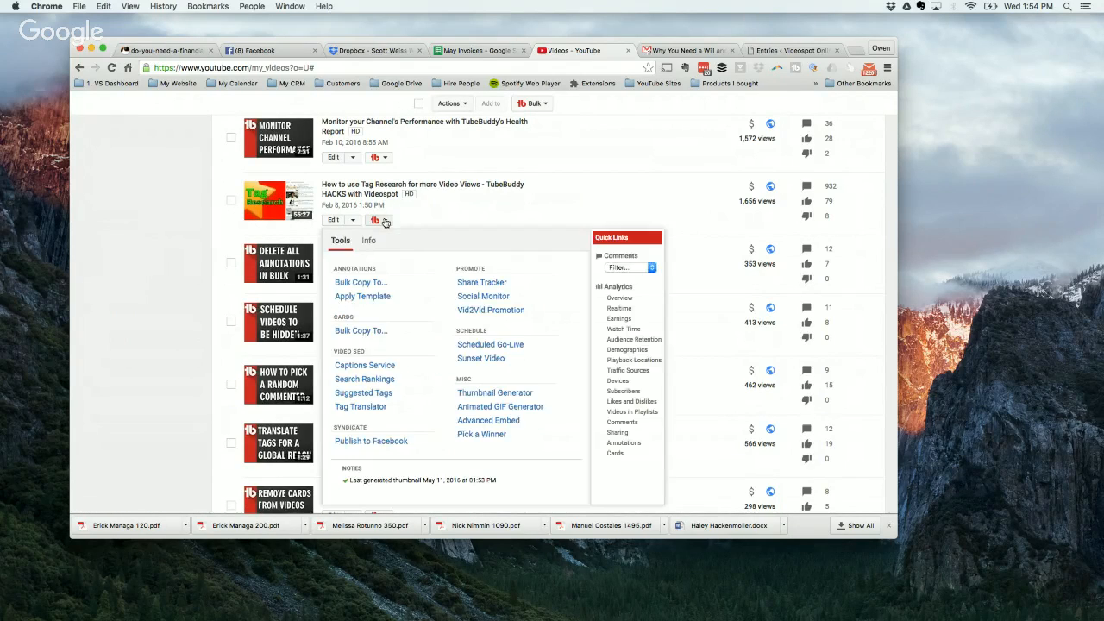
click(483, 394)
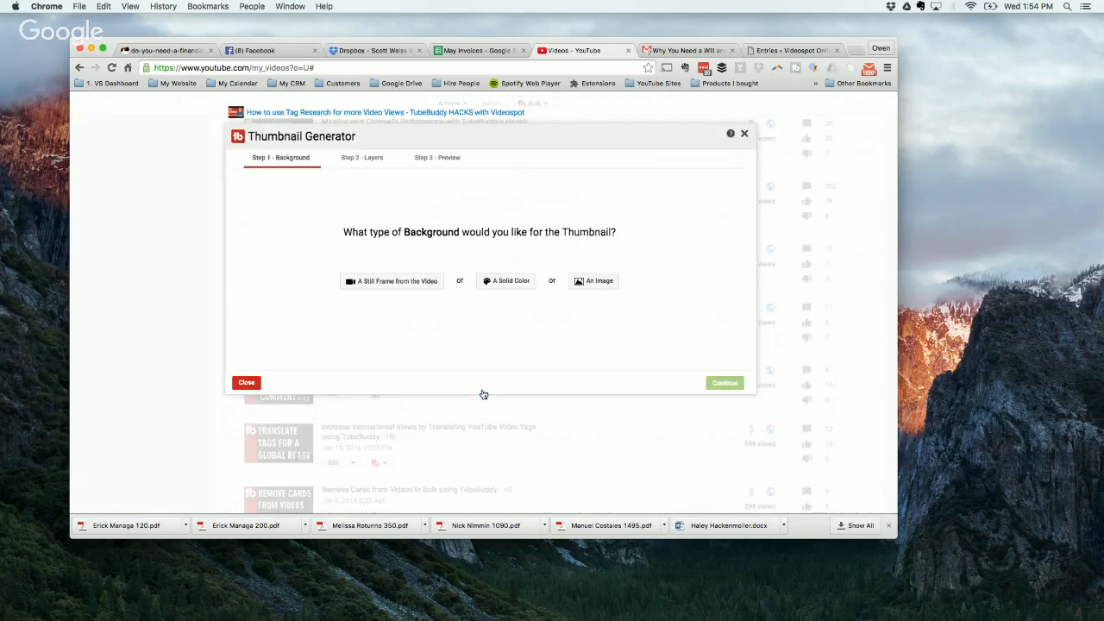
click(370, 282)
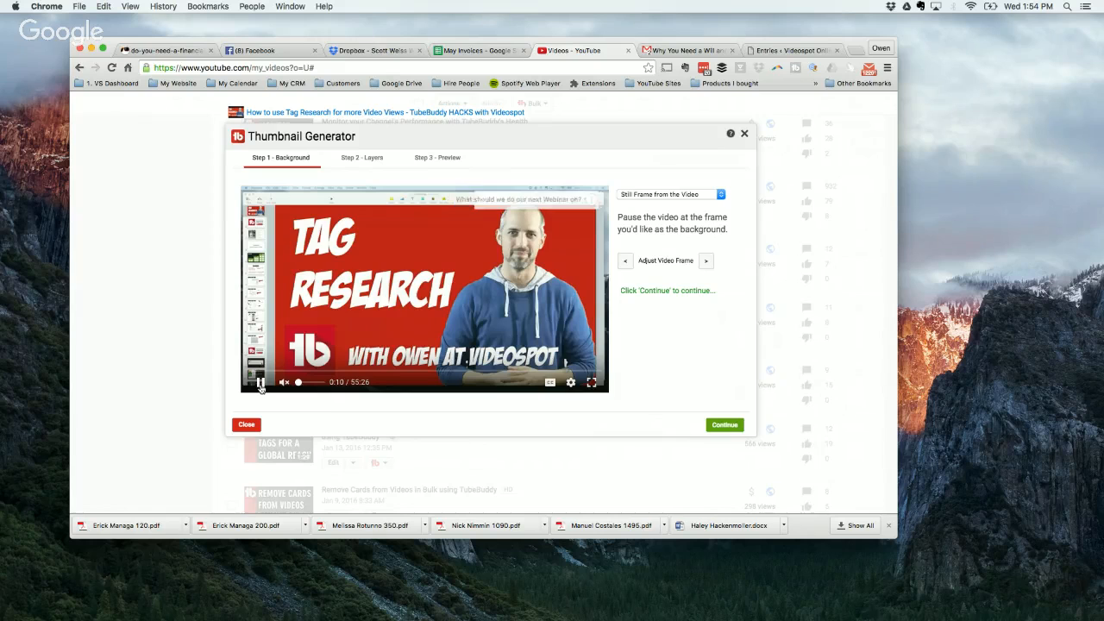
click(722, 424)
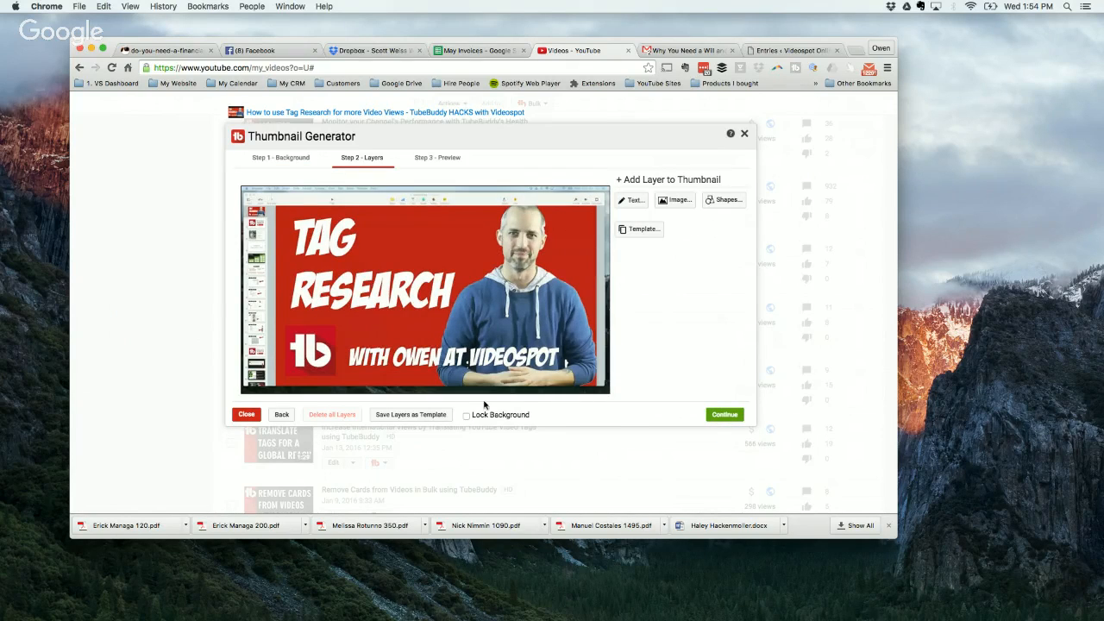
Step: Enlarge and reposition the video frame so the red "Tag Research" title slide fills the whole thumbnail
drag(563, 228, 461, 277)
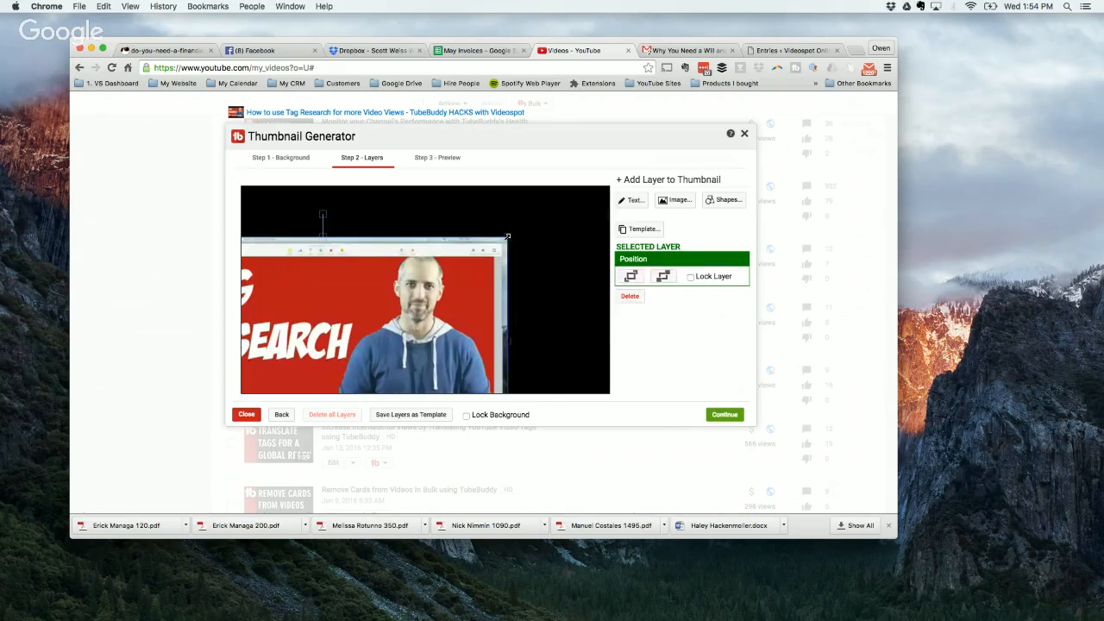
drag(508, 237, 605, 173)
drag(515, 272, 555, 246)
drag(607, 194, 545, 219)
drag(434, 307, 520, 251)
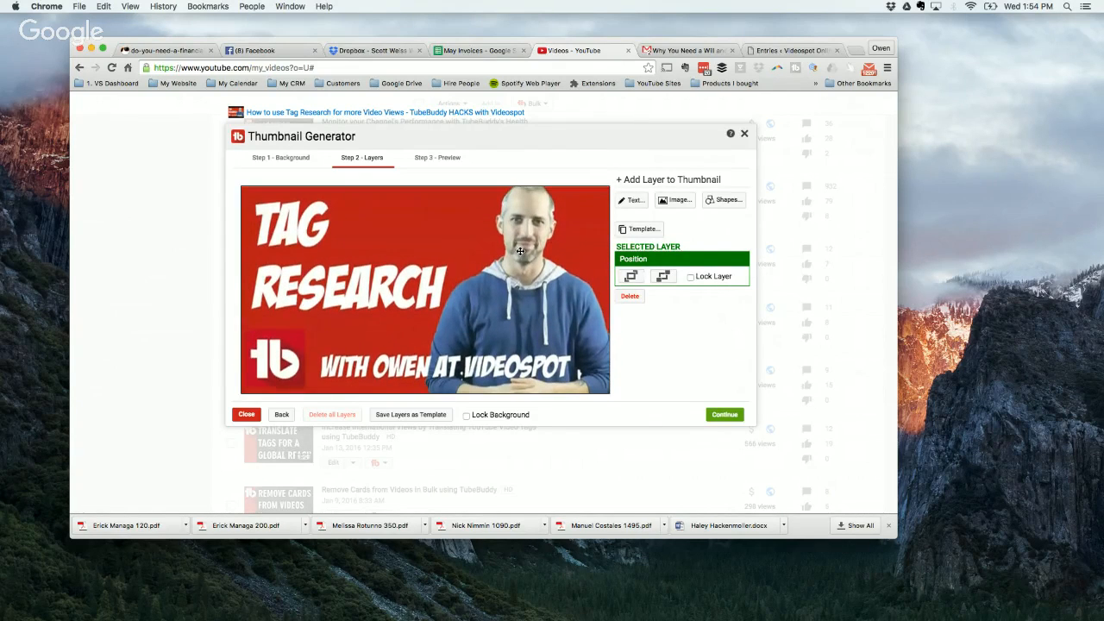
Step: Save and publish the video-frame thumbnail to the Tag Research video
click(718, 416)
click(708, 437)
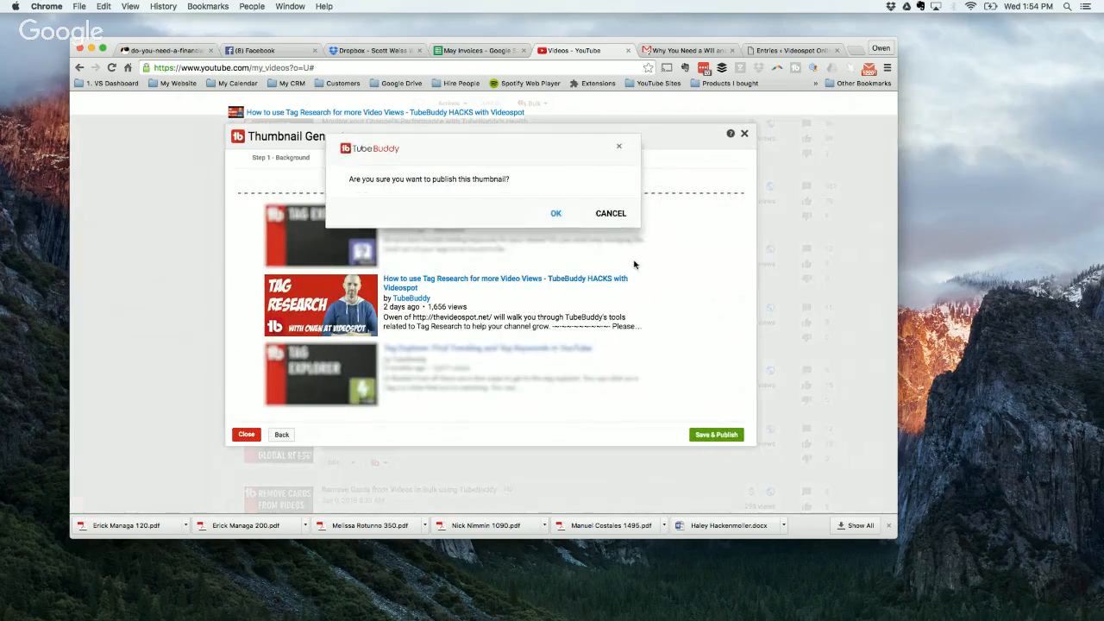
click(556, 214)
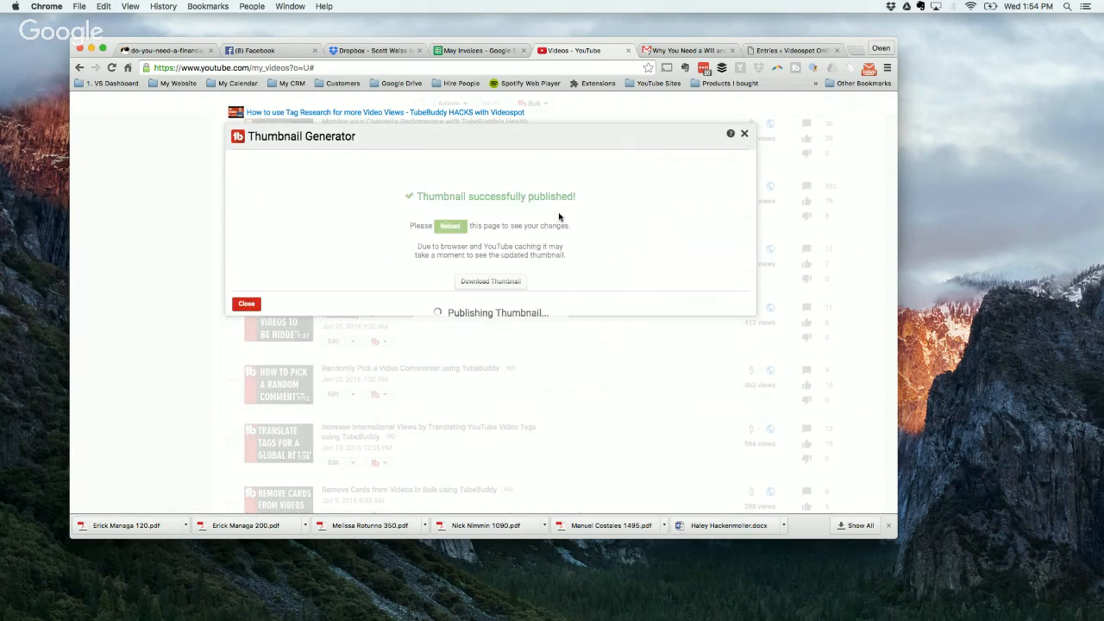
Step: Download the published thumbnail as "tag research" into the TubeBuddy Thumbs folder inside Thumbnails on the Desktop
click(471, 285)
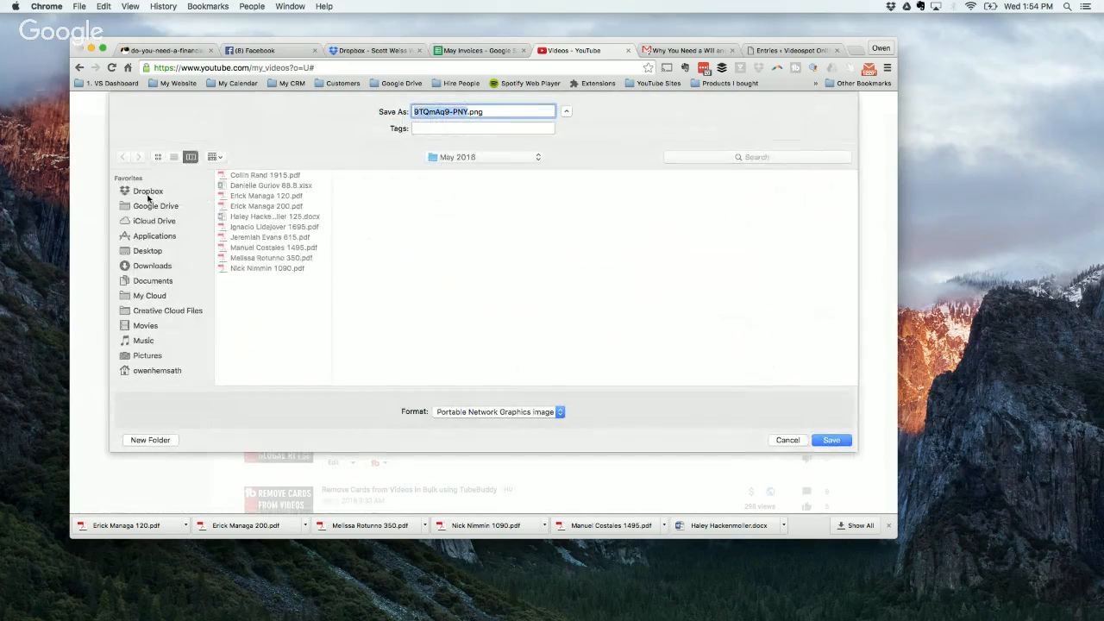
click(147, 191)
click(148, 251)
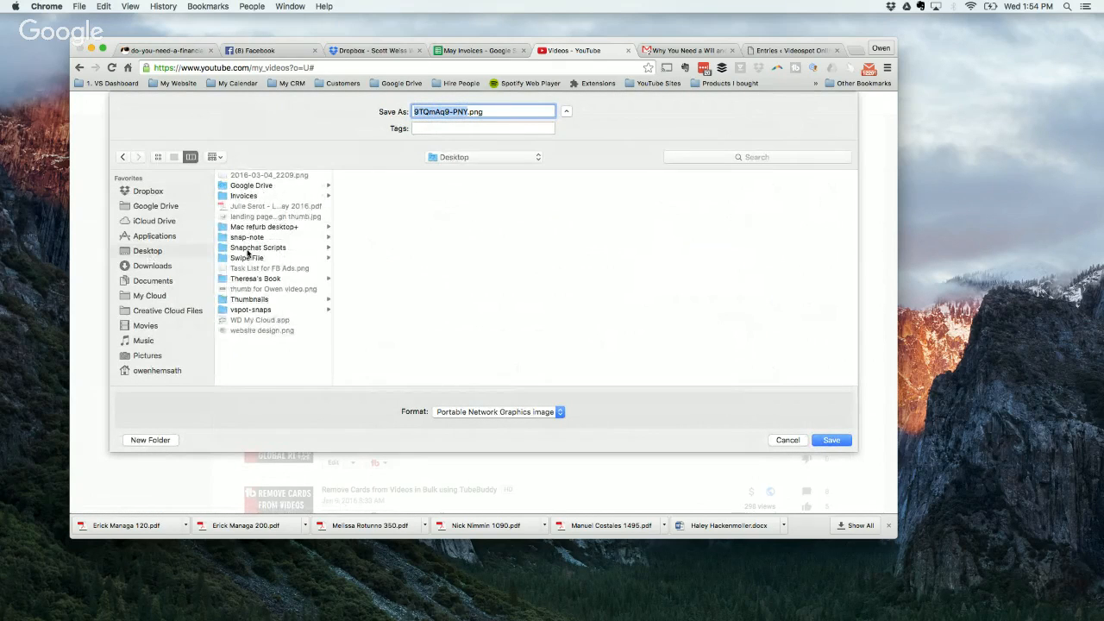
click(251, 299)
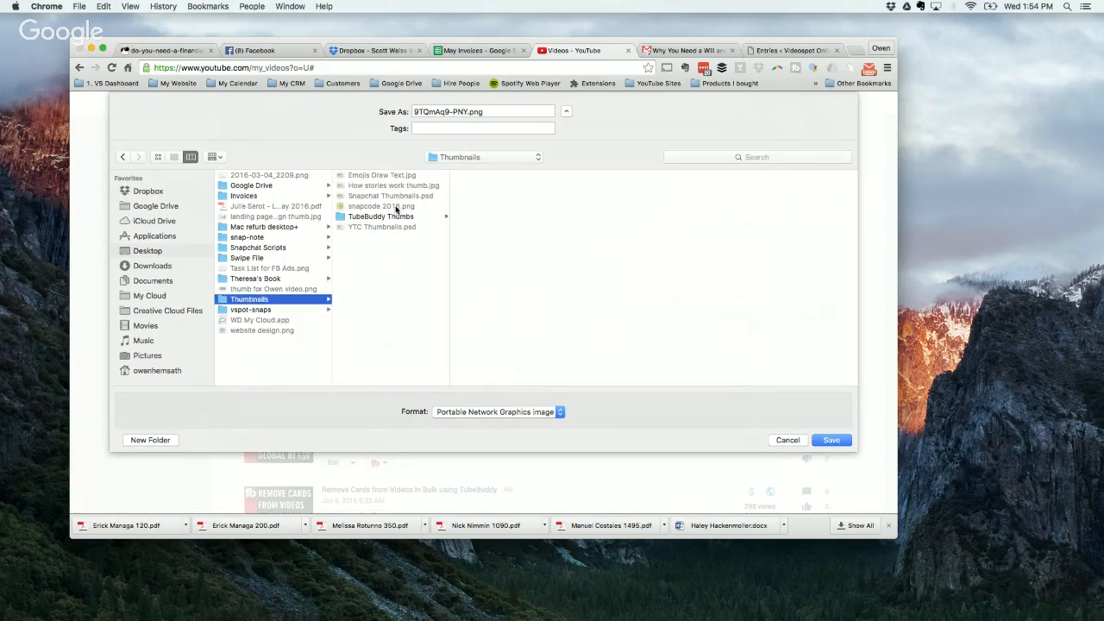
click(388, 217)
triple_click(488, 110)
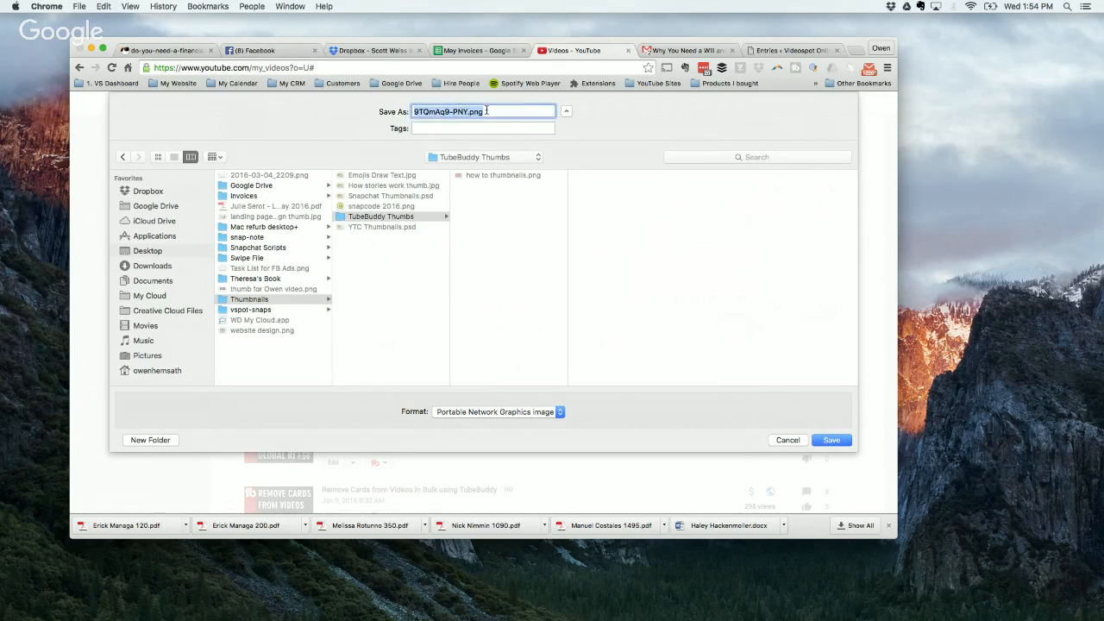
text(tag research)
key(Return)
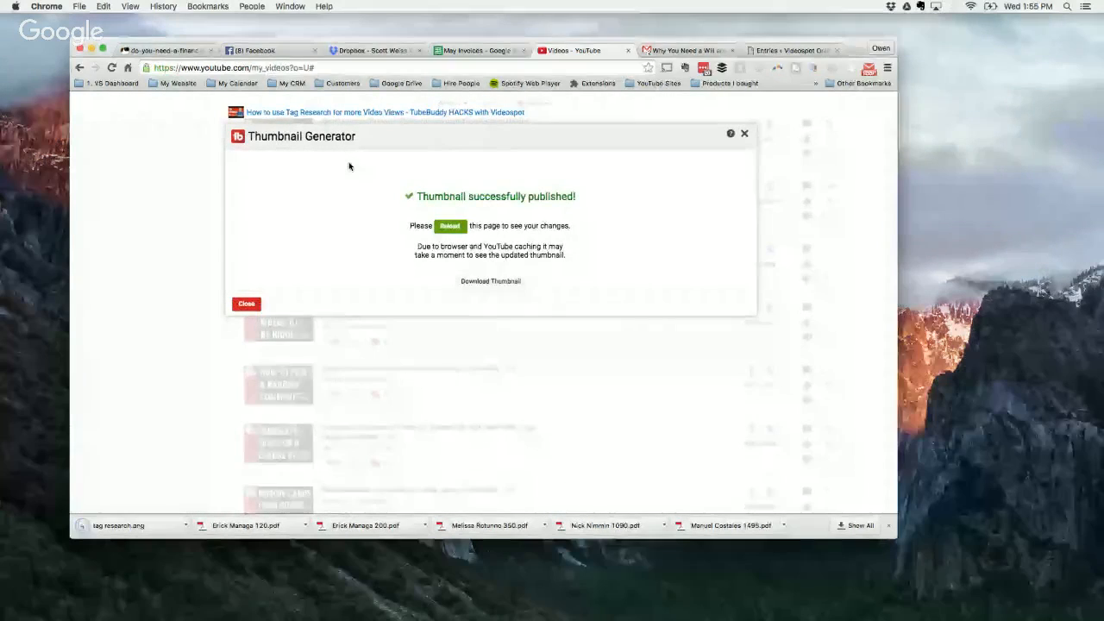
Step: Close the Thumbnail Generator and check the Tag Research video's thumbnail in the video list
click(745, 135)
scroll(517, 303, down, 5)
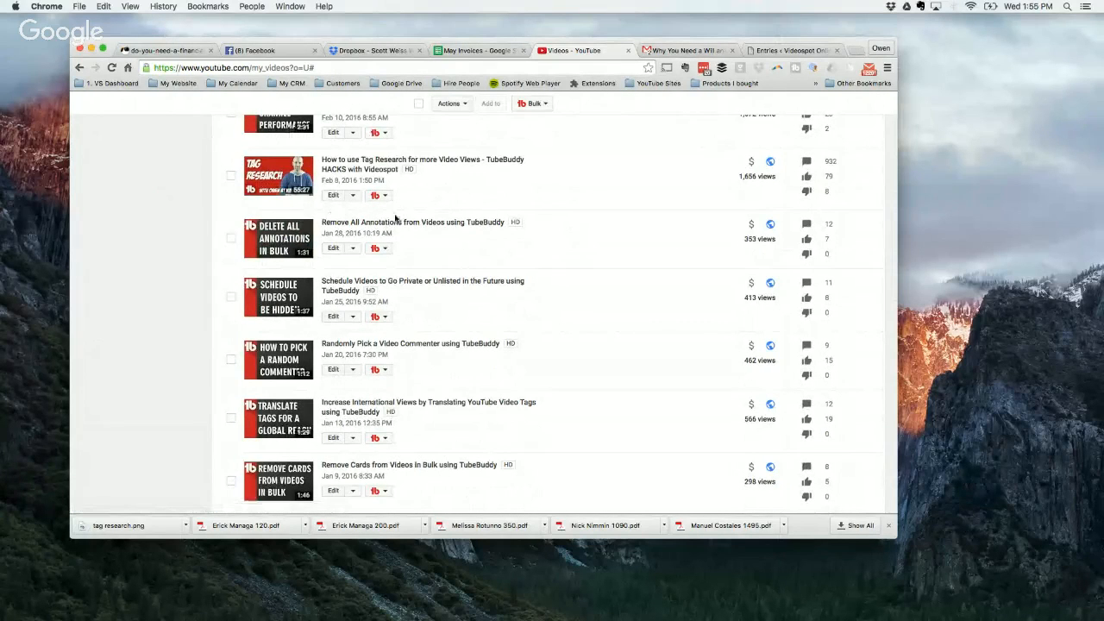
scroll(345, 212, up, 10)
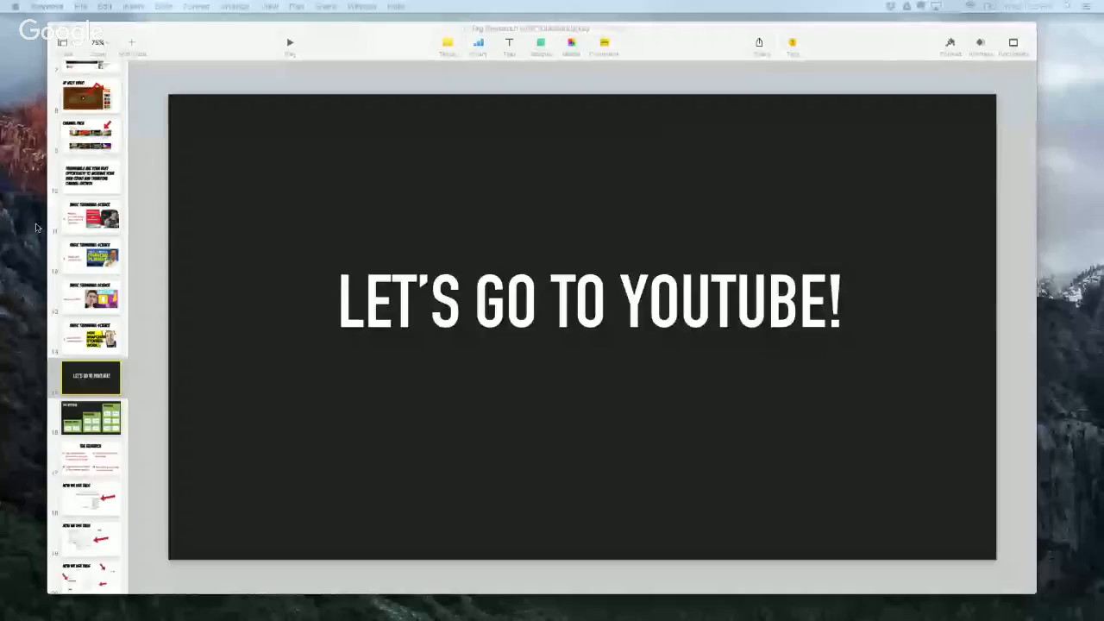
Step: Switch to the Keynote presentation and display its first slide, "Make Bomb-Ass Thumbnails"
scroll(95, 73, up, 10)
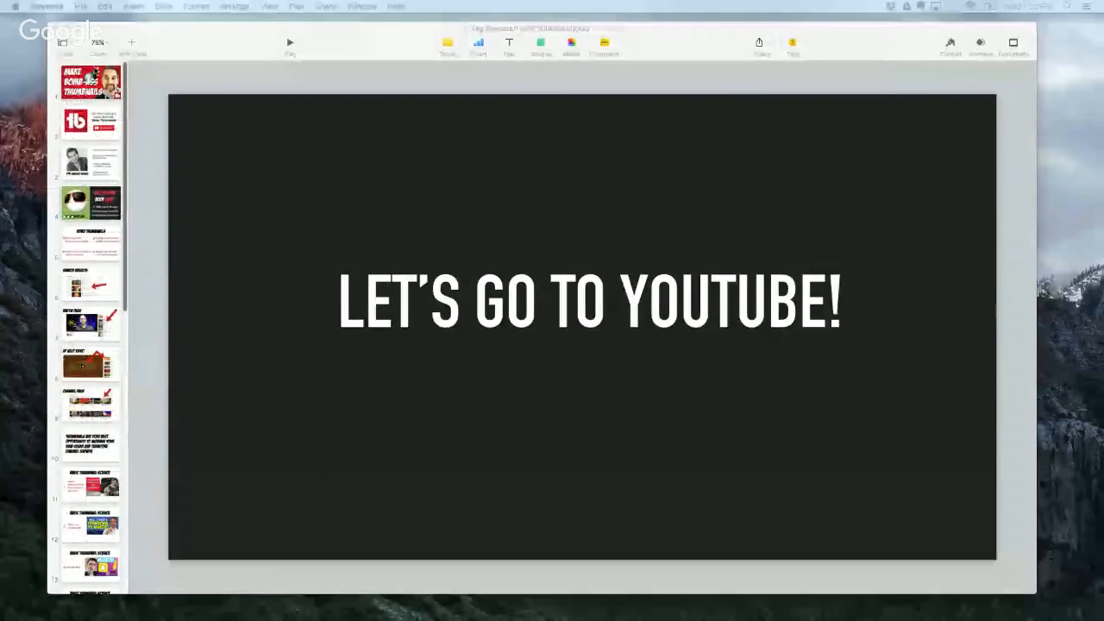
click(93, 75)
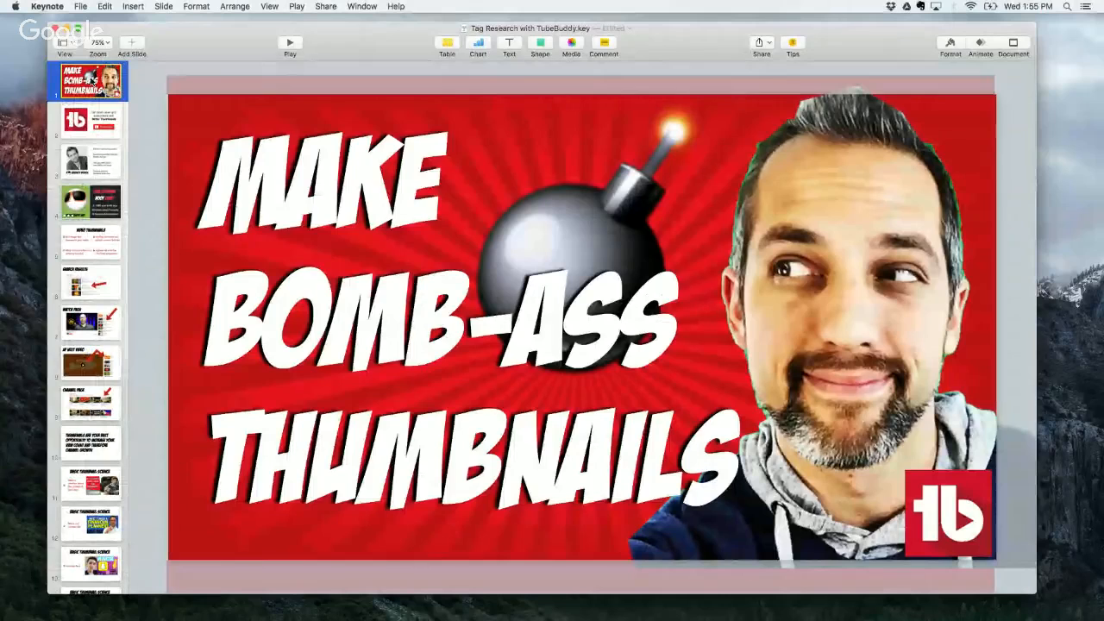